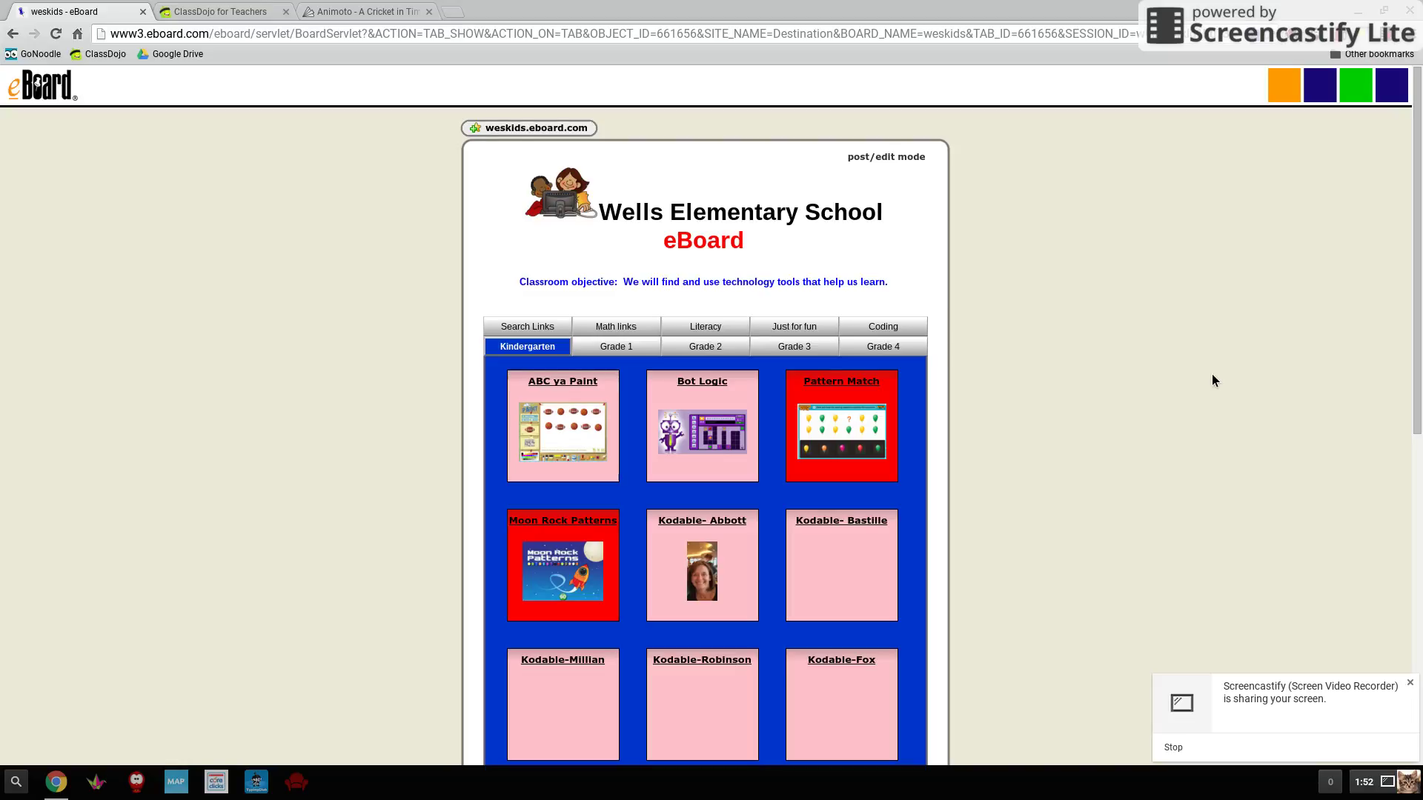
# Open Chrome OS Settings from the Chrome menu over the eBoard page.
pyautogui.click(1411, 41)
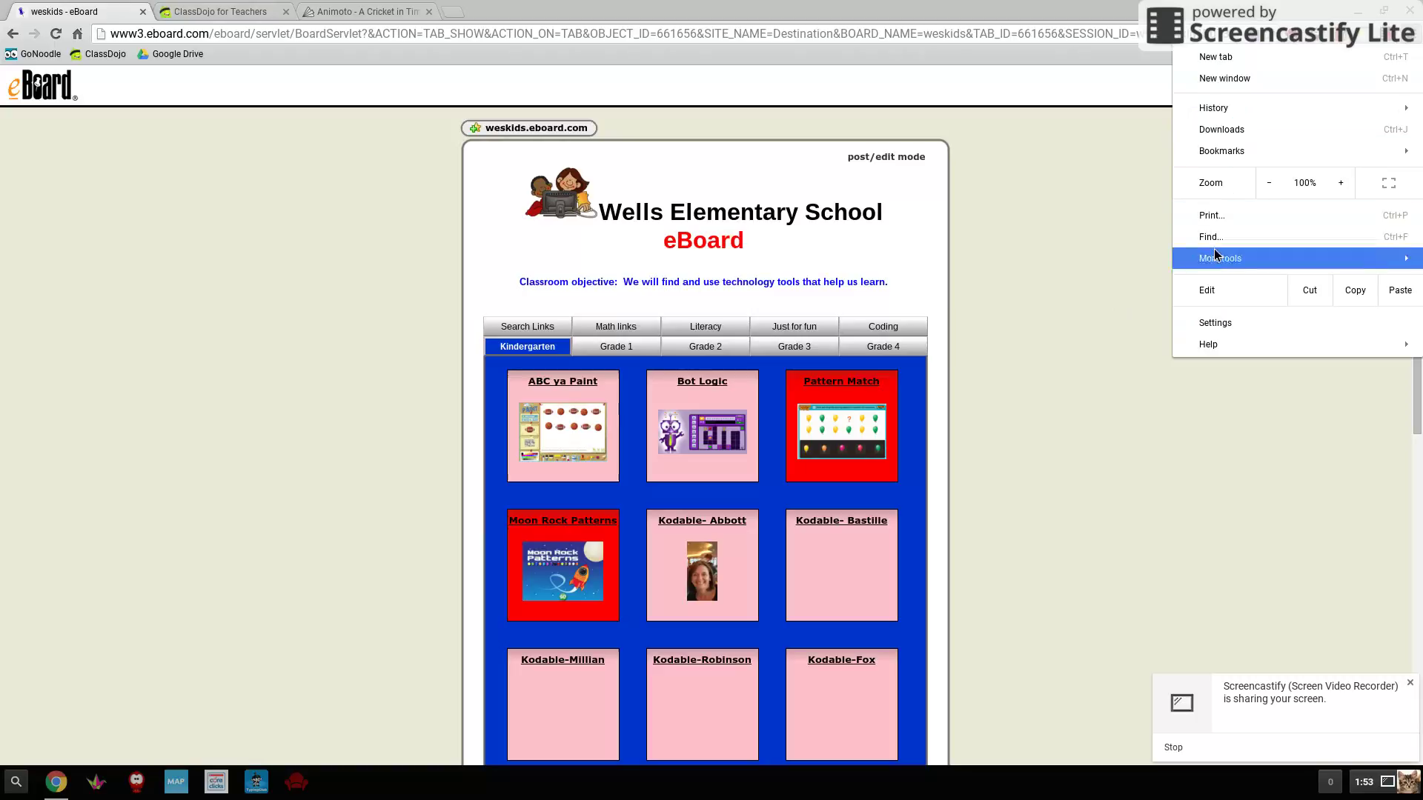
pyautogui.click(1205, 324)
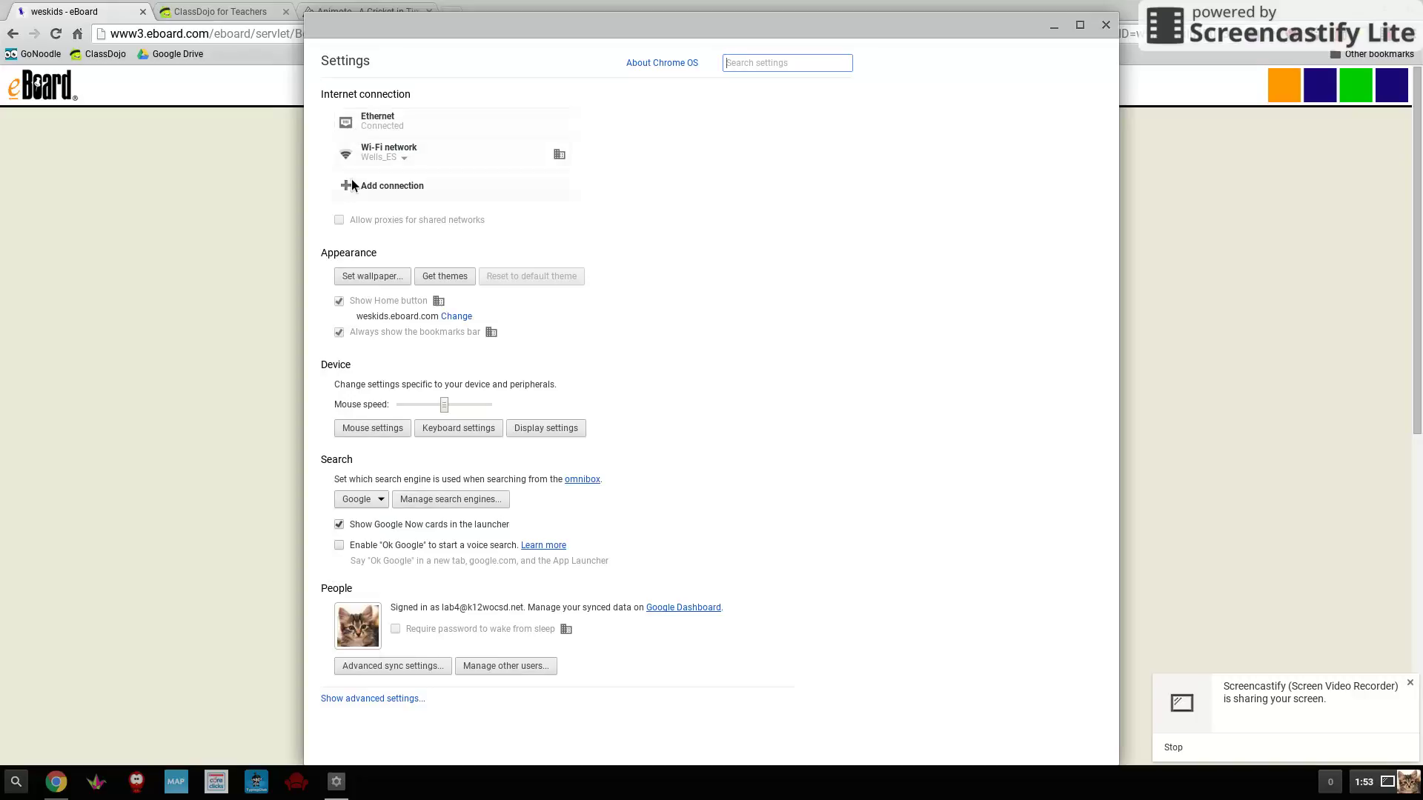
# In the wallpaper picker, try the aerial canyon and brown river-bend canyon wallpapers.
pyautogui.click(363, 276)
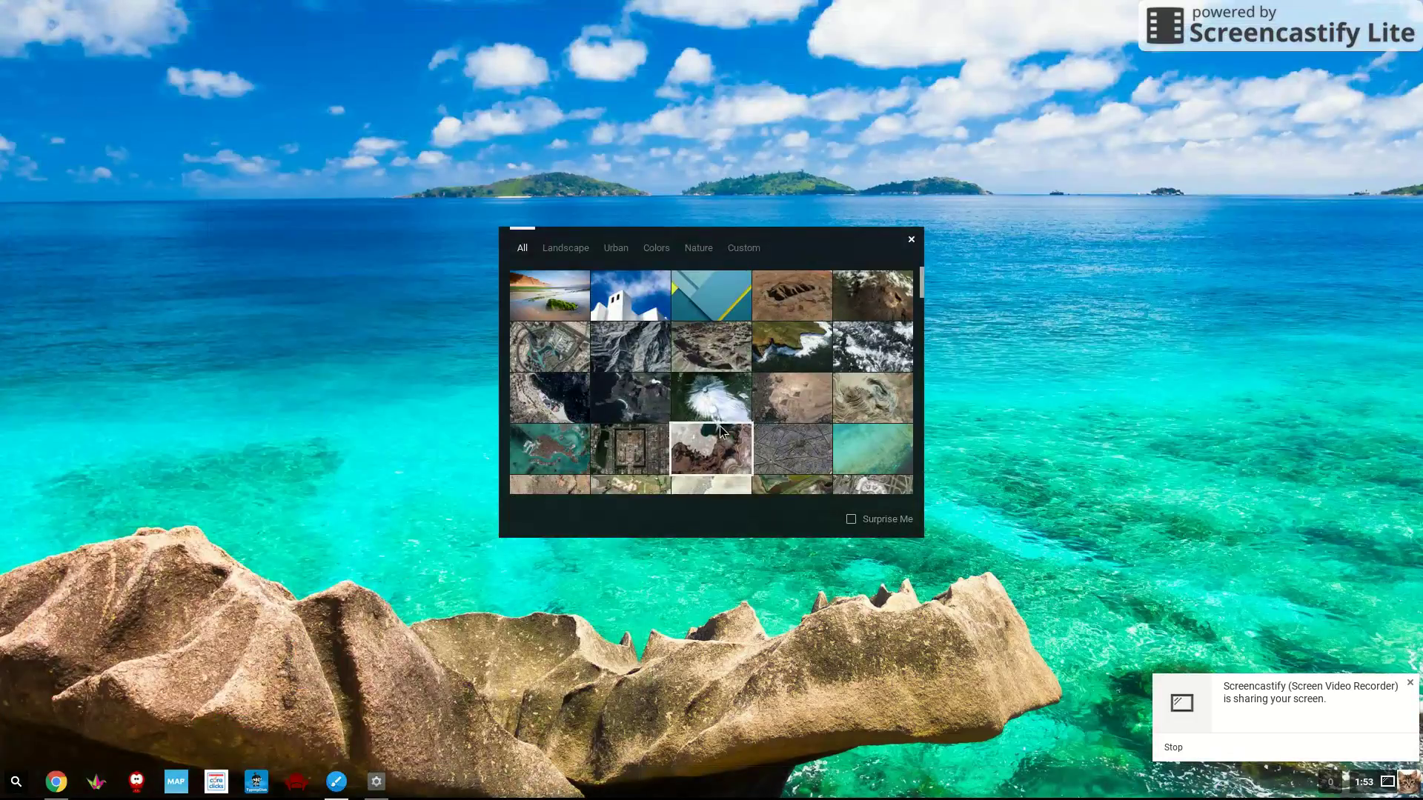
pyautogui.scroll(-3, 757, 343)
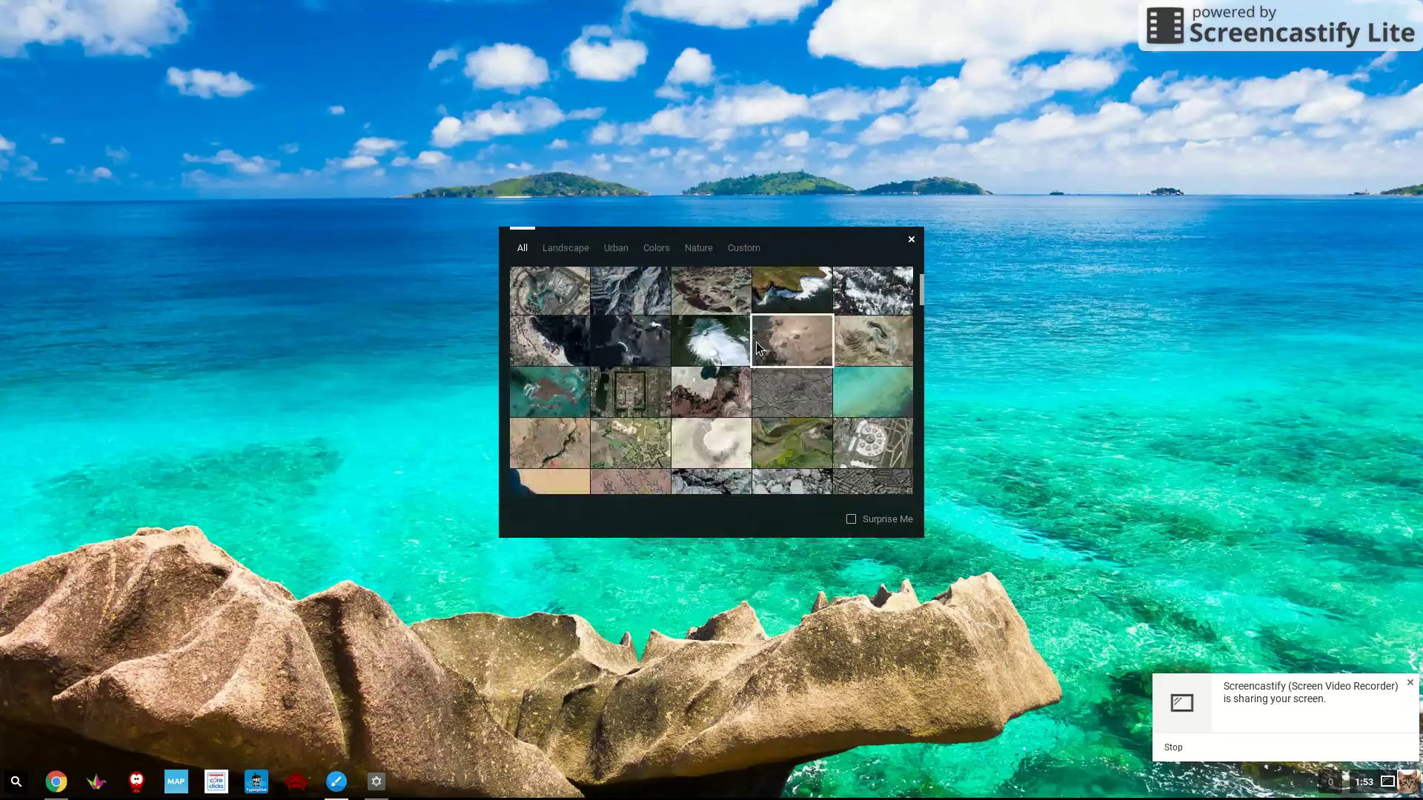
pyautogui.scroll(-3, 757, 352)
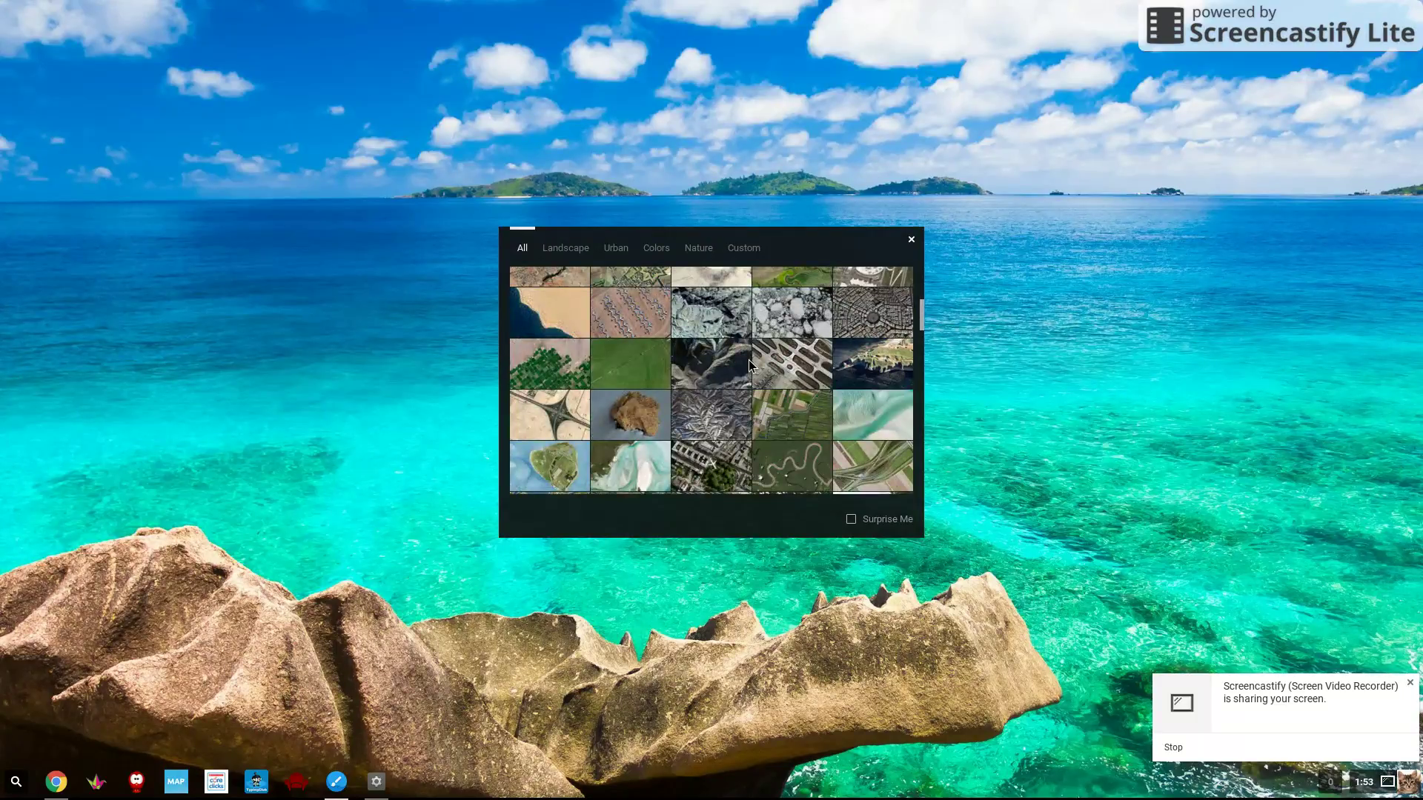
pyautogui.scroll(-3, 750, 365)
pyautogui.scroll(-3, 743, 378)
pyautogui.click(741, 367)
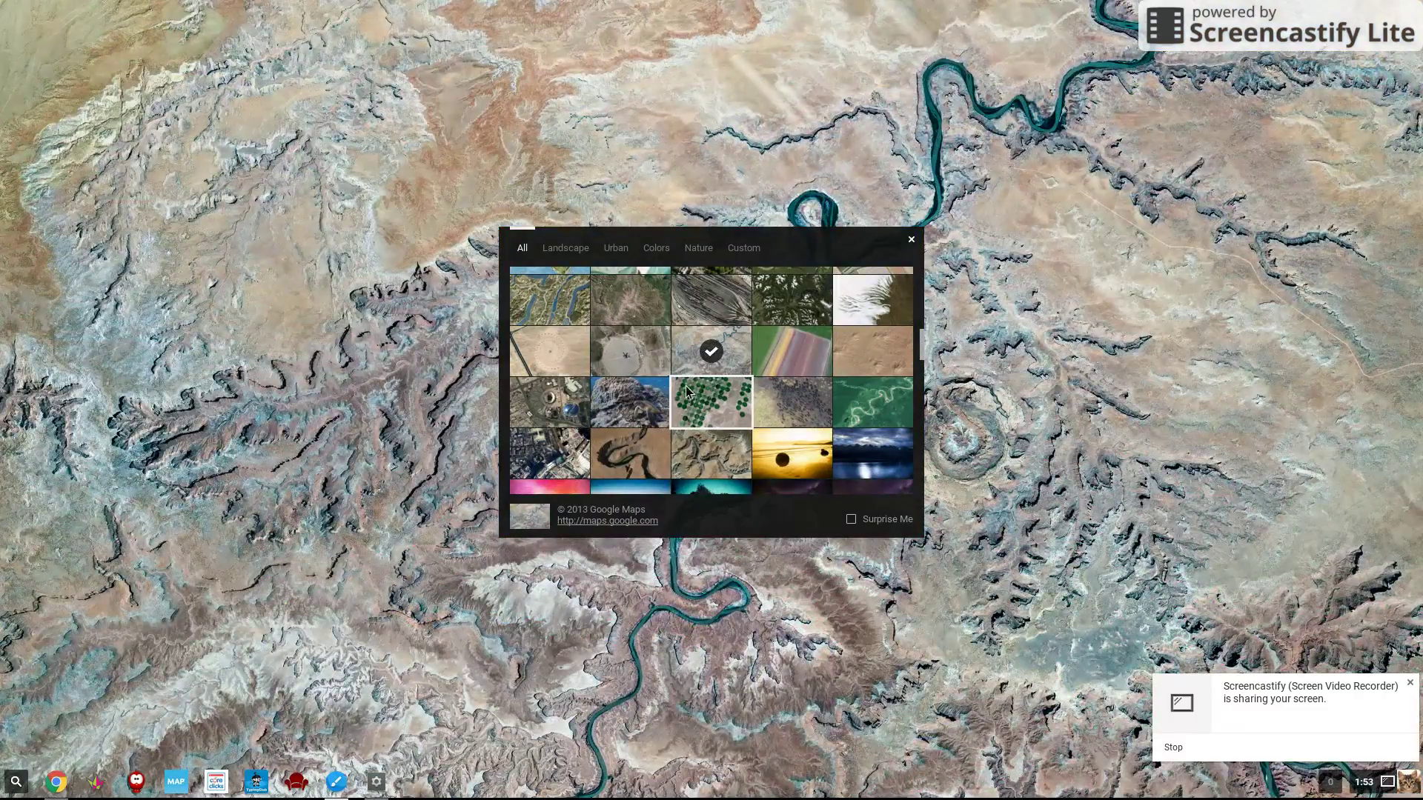
pyautogui.click(619, 452)
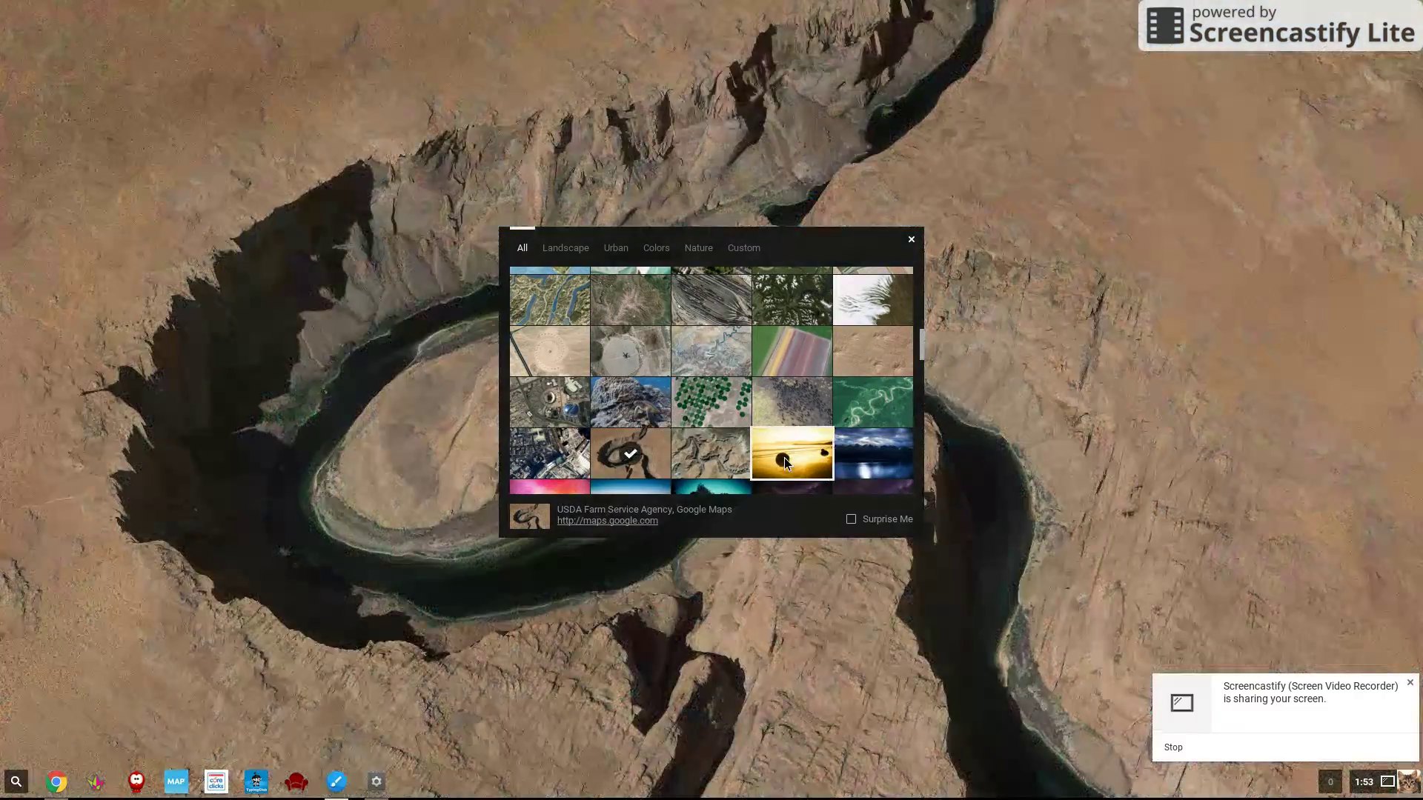
# Try the golden beach and lake sunset photos, then settle on the teal mountain wallpaper.
pyautogui.click(784, 458)
pyautogui.scroll(-5, 617, 388)
pyautogui.click(712, 430)
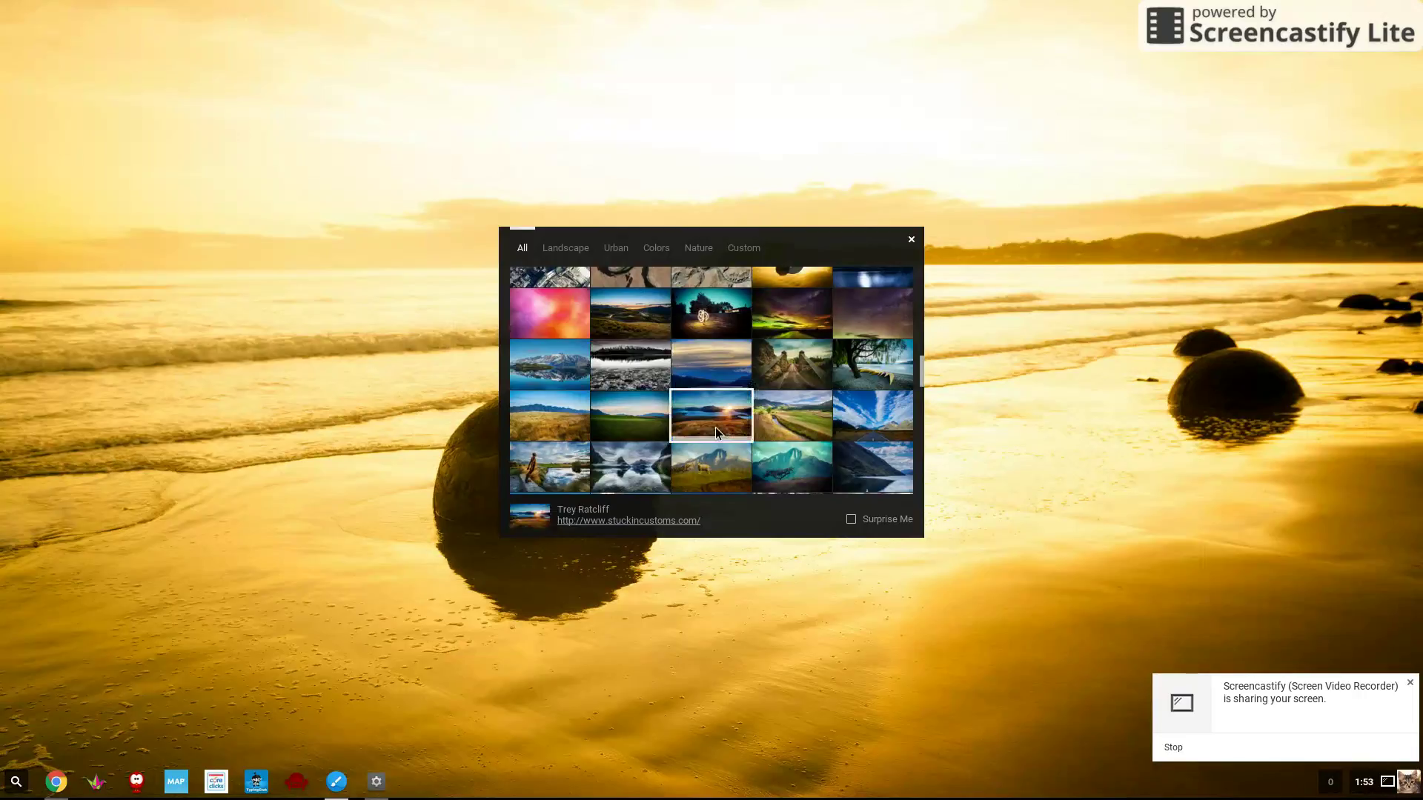
pyautogui.scroll(-1, 786, 419)
pyautogui.click(782, 414)
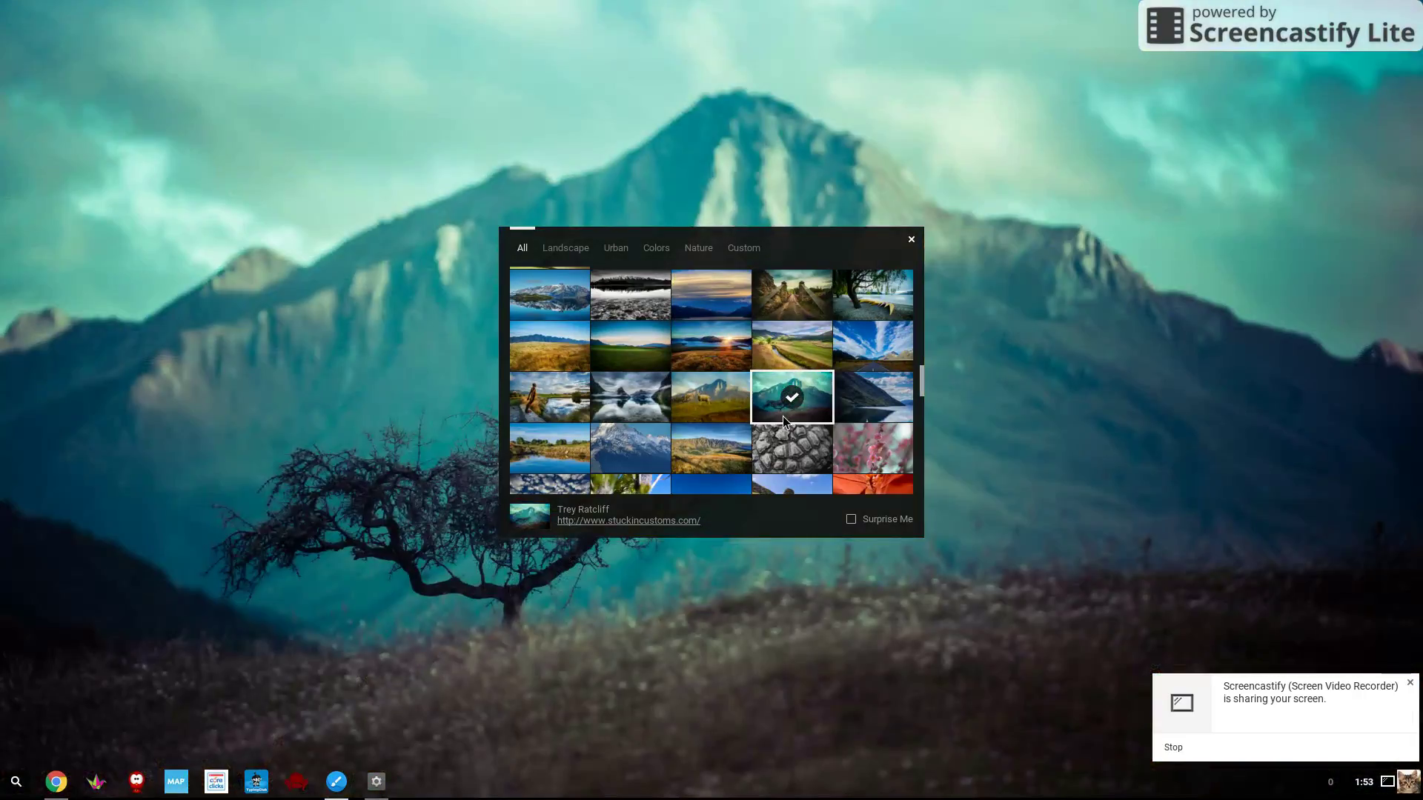
pyautogui.scroll(7, 734, 397)
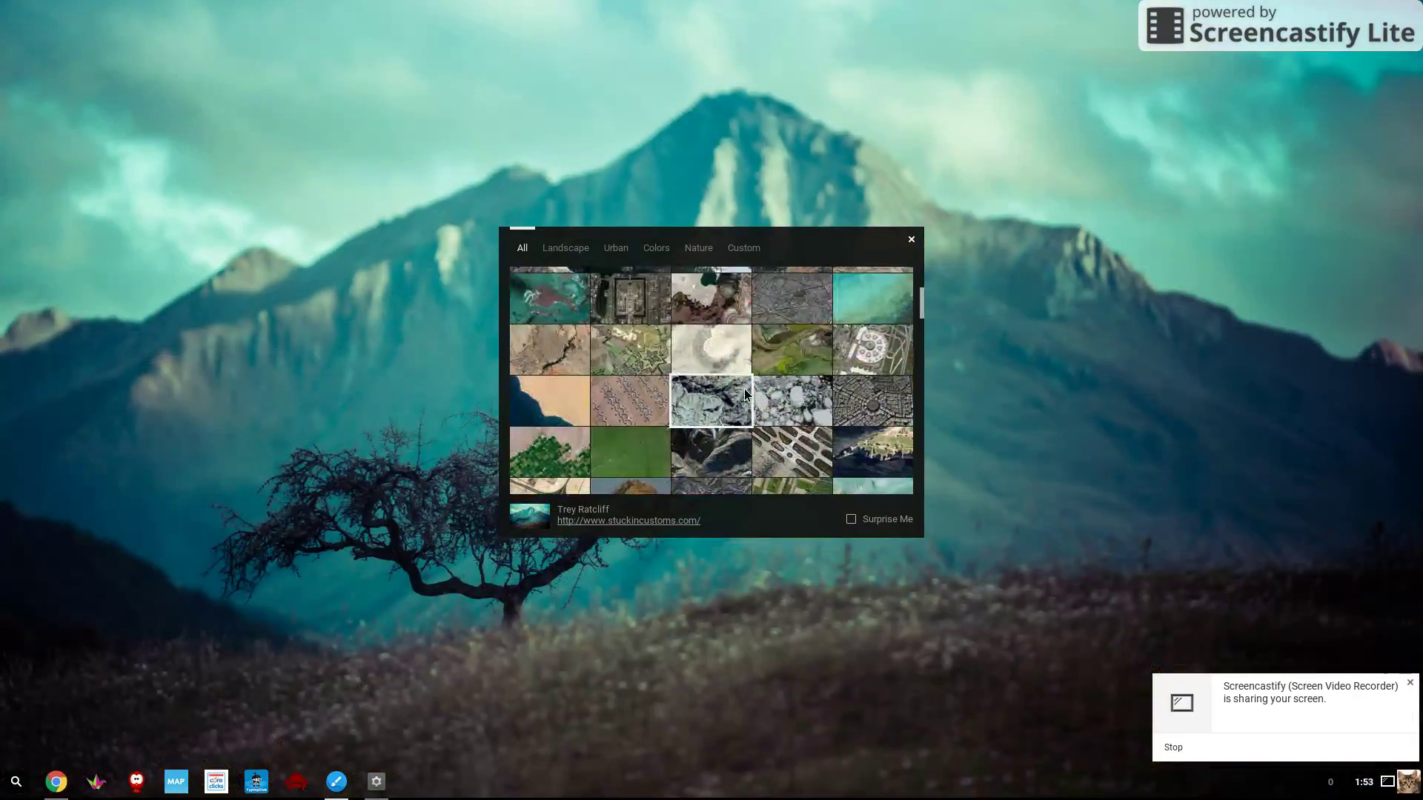
pyautogui.scroll(-8, 737, 376)
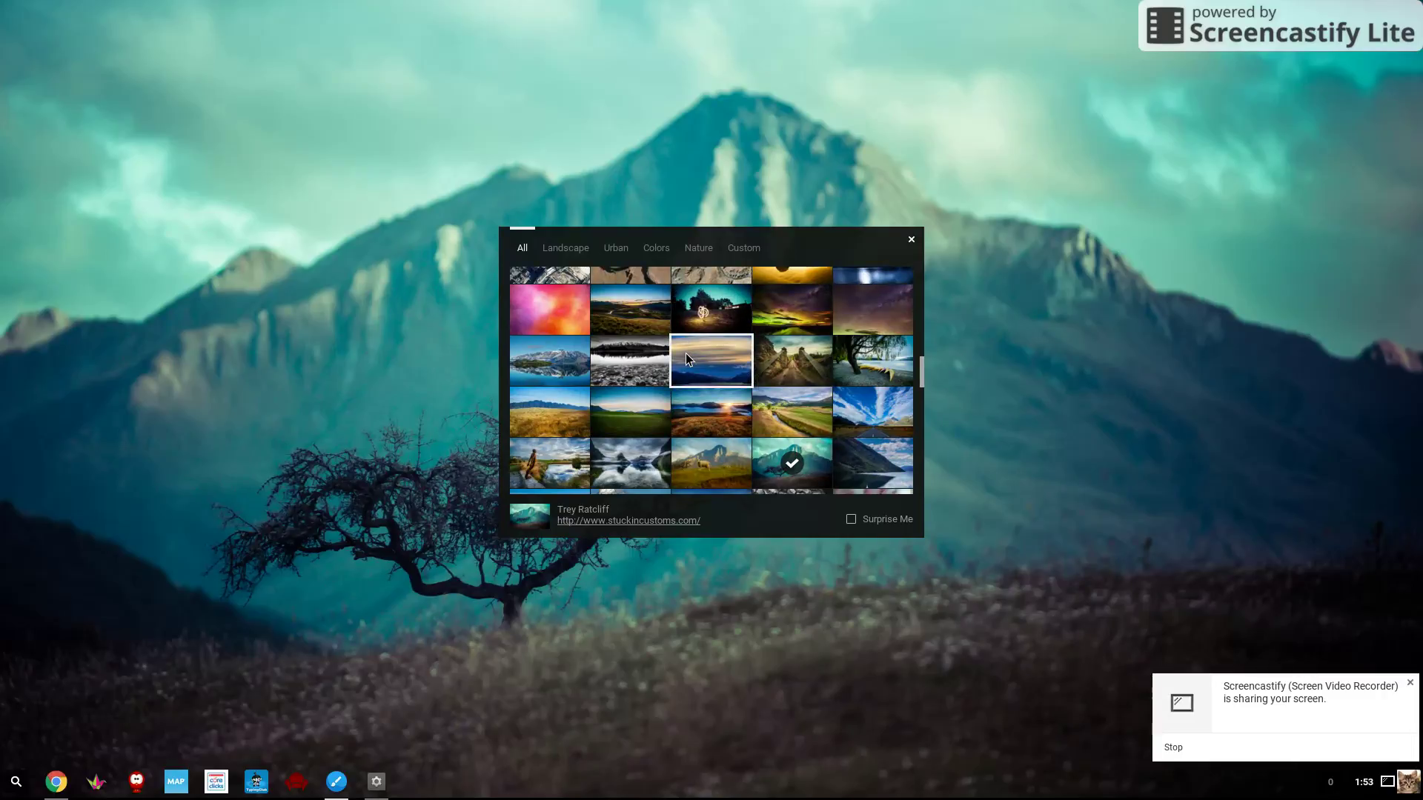
# Start adding a Custom wallpaper, then cancel the file browser and close the picker without one.
pyautogui.click(738, 255)
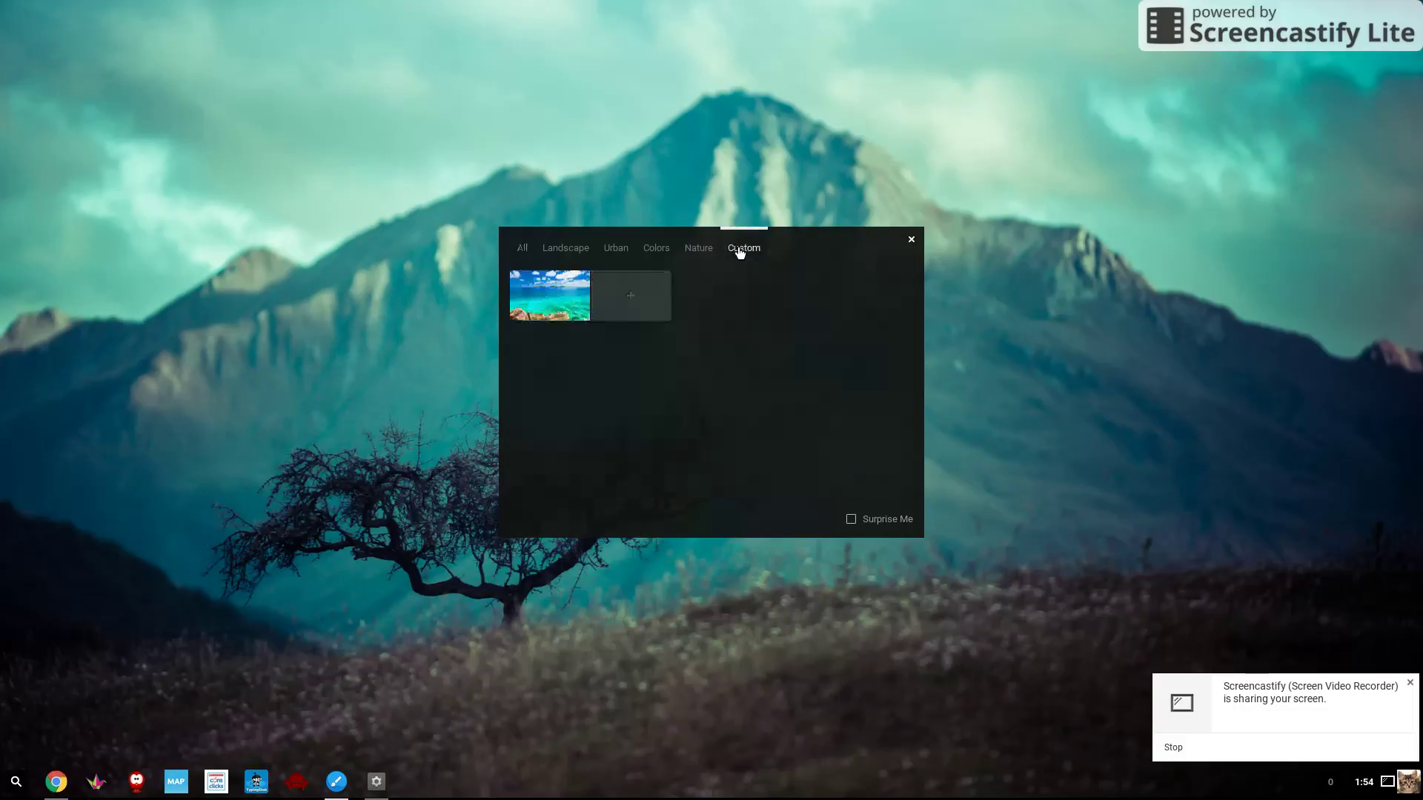
pyautogui.click(630, 296)
pyautogui.click(629, 348)
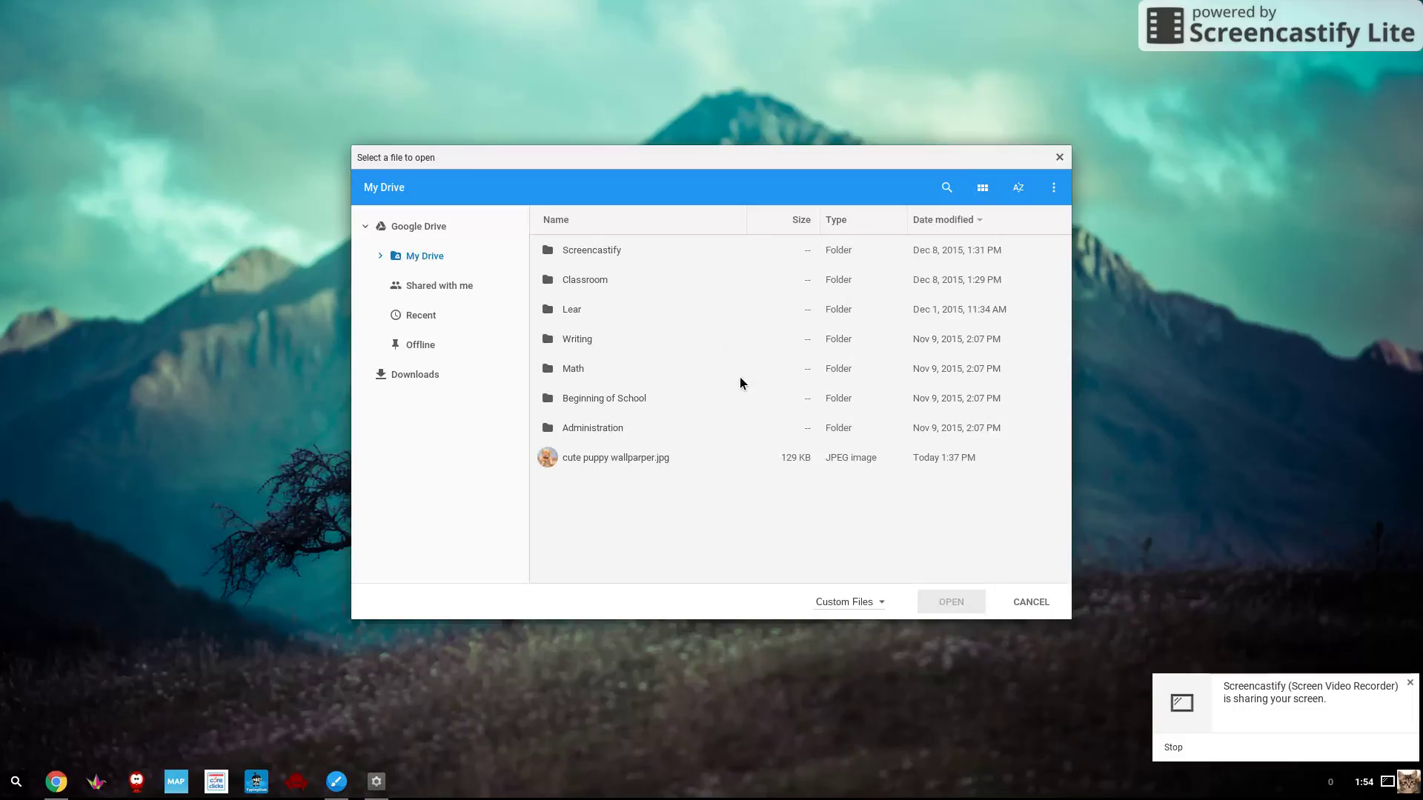
pyautogui.click(1058, 157)
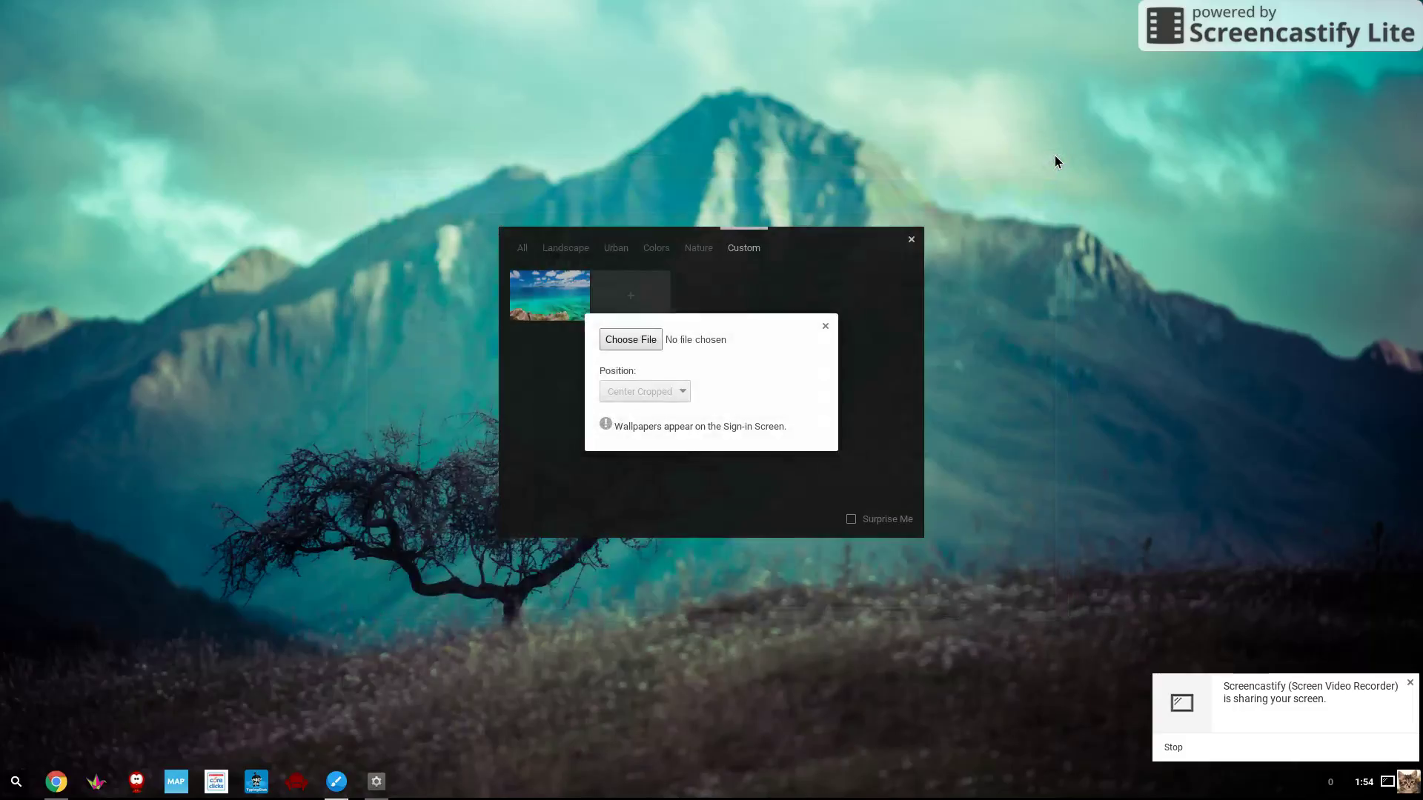
pyautogui.click(825, 326)
pyautogui.click(911, 240)
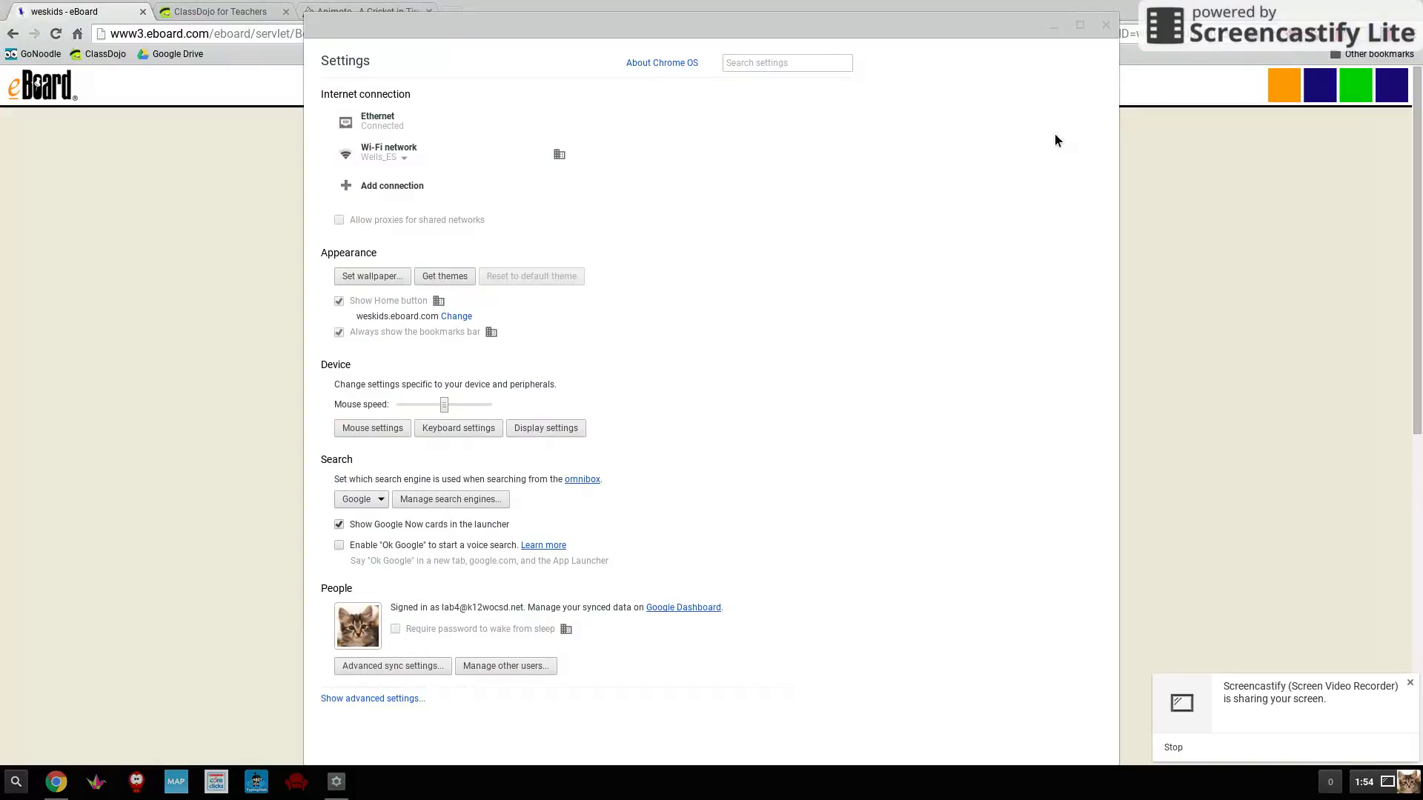
# Close Settings and enter 'cute puppies' in the address bar without running the search.
pyautogui.click(1104, 26)
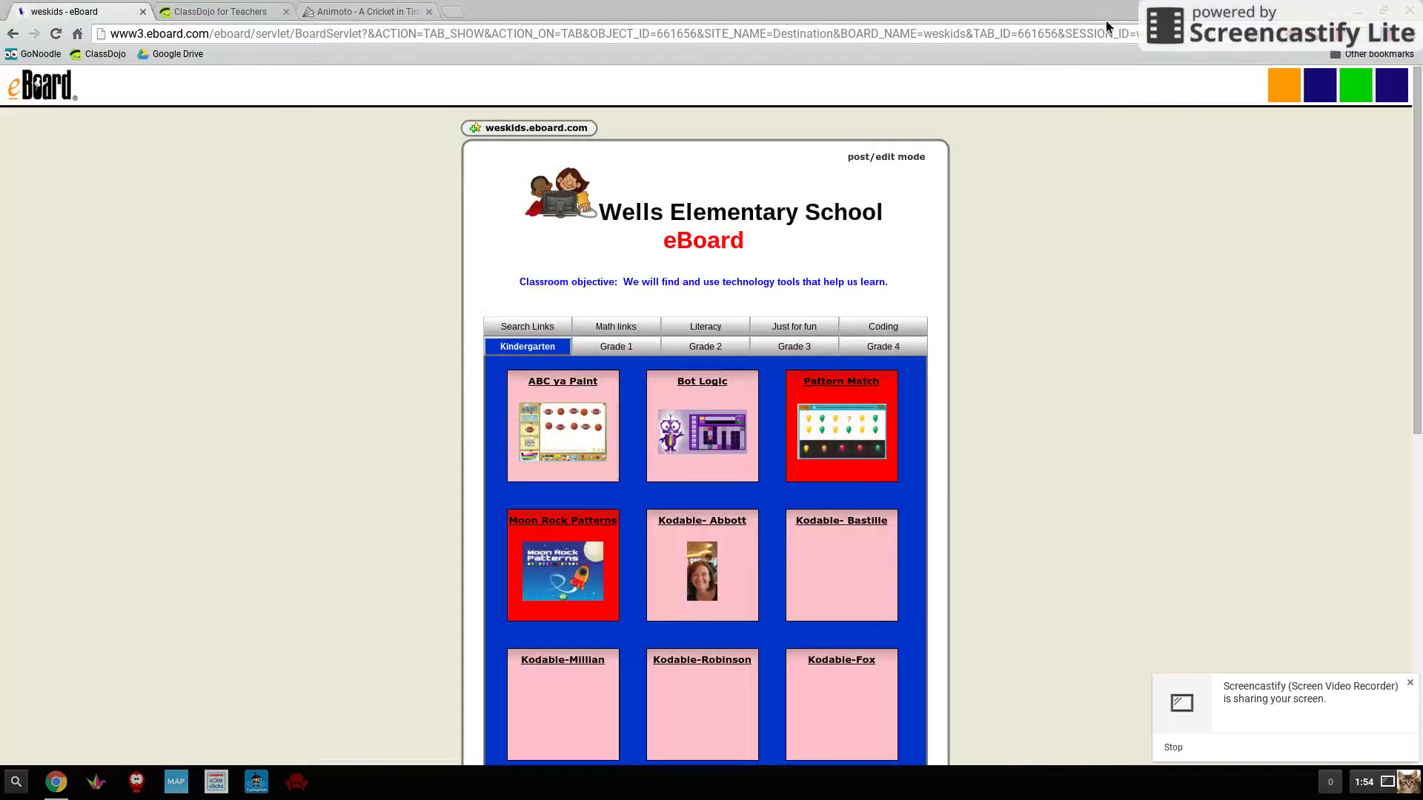
pyautogui.click(756, 36)
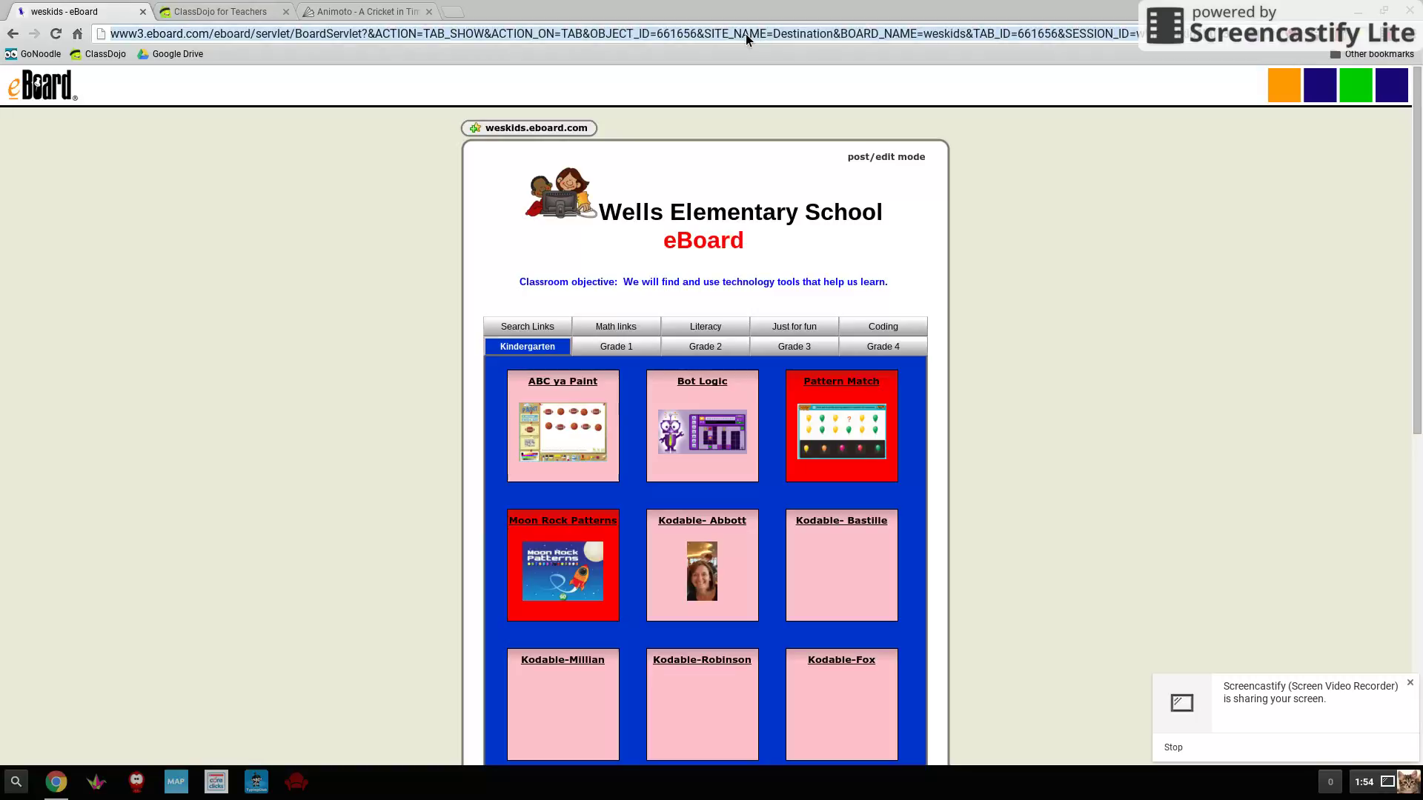
pyautogui.write('cute ')
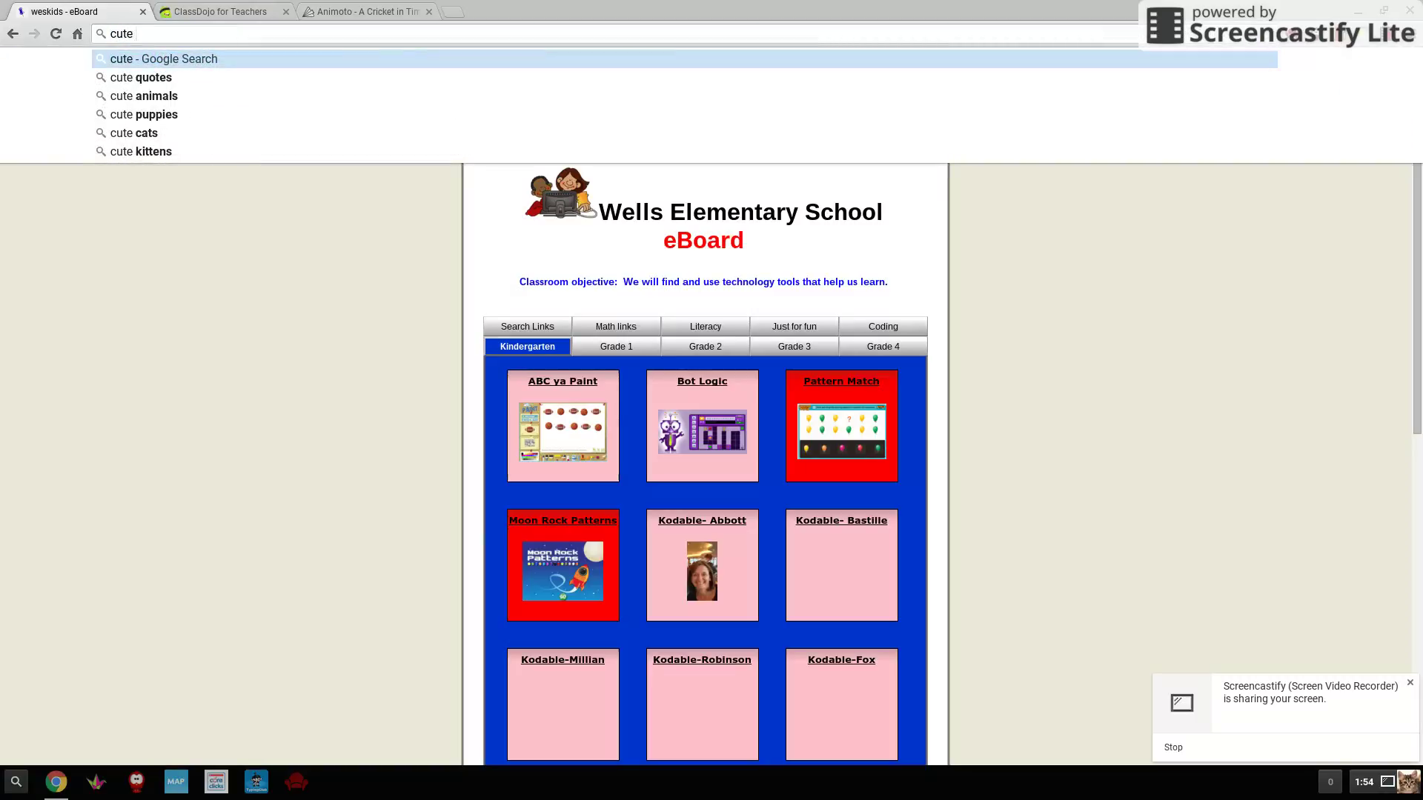
pyautogui.write('puppies')
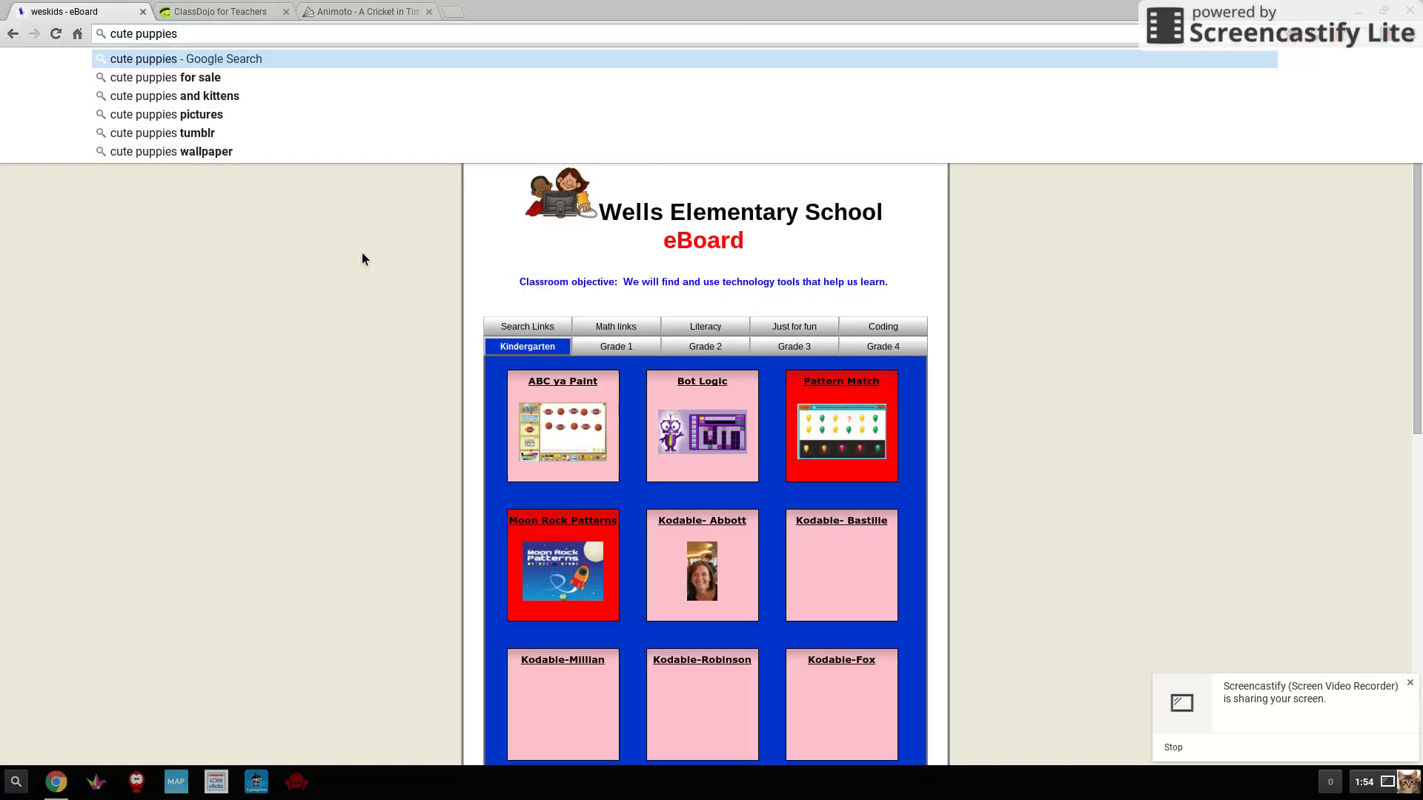
pyautogui.click(298, 285)
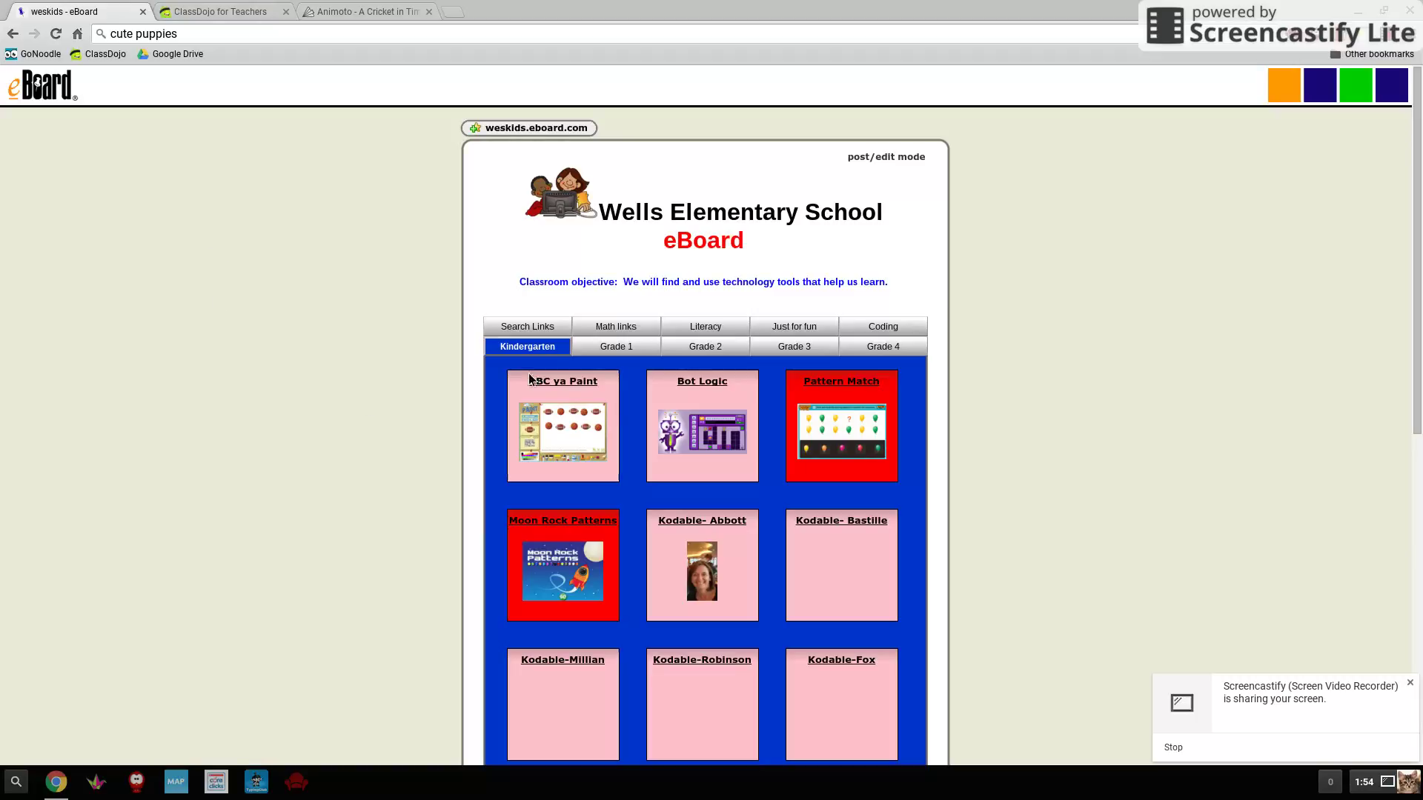
# Open the Image Search (Photos for Class) note under the eBoard's Search Links tab.
pyautogui.click(510, 331)
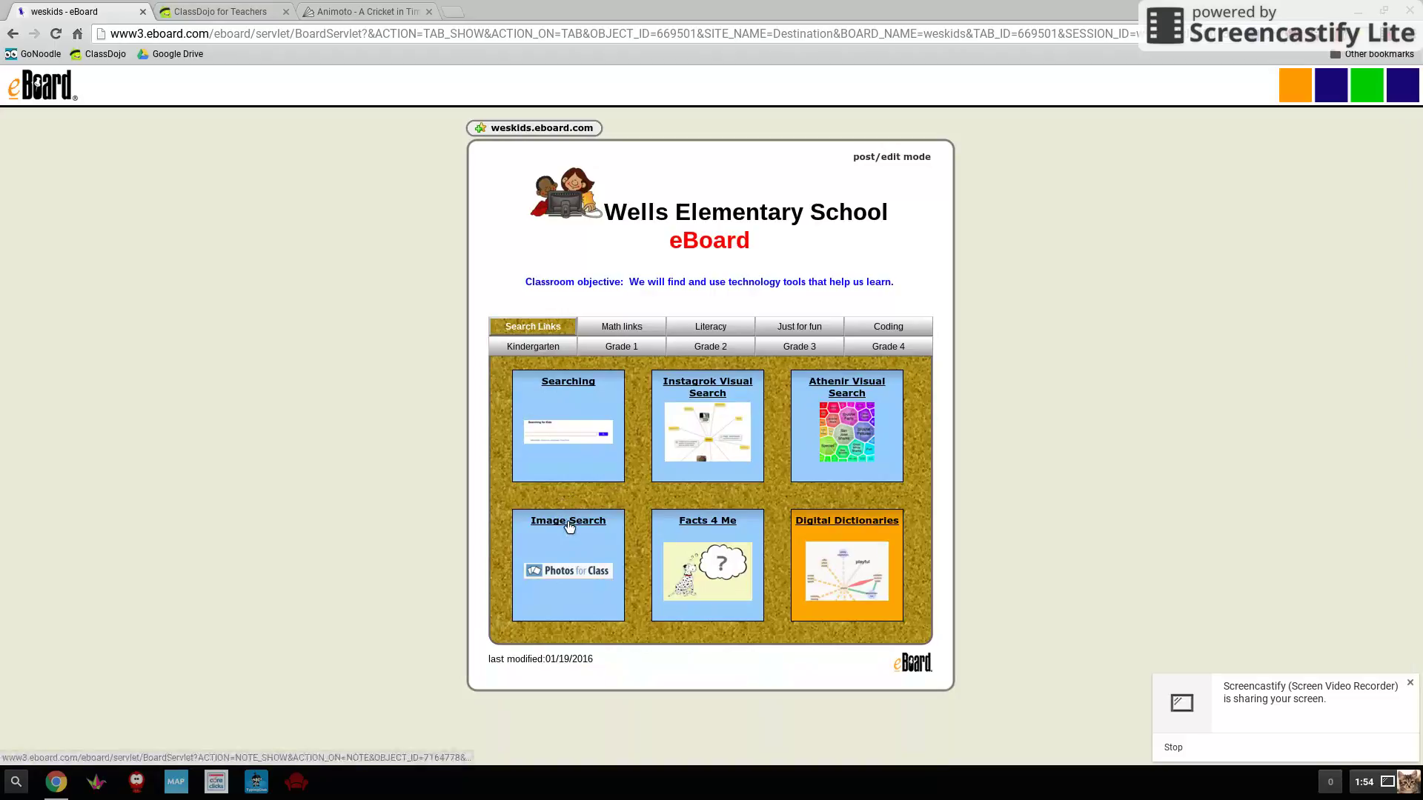
pyautogui.click(568, 524)
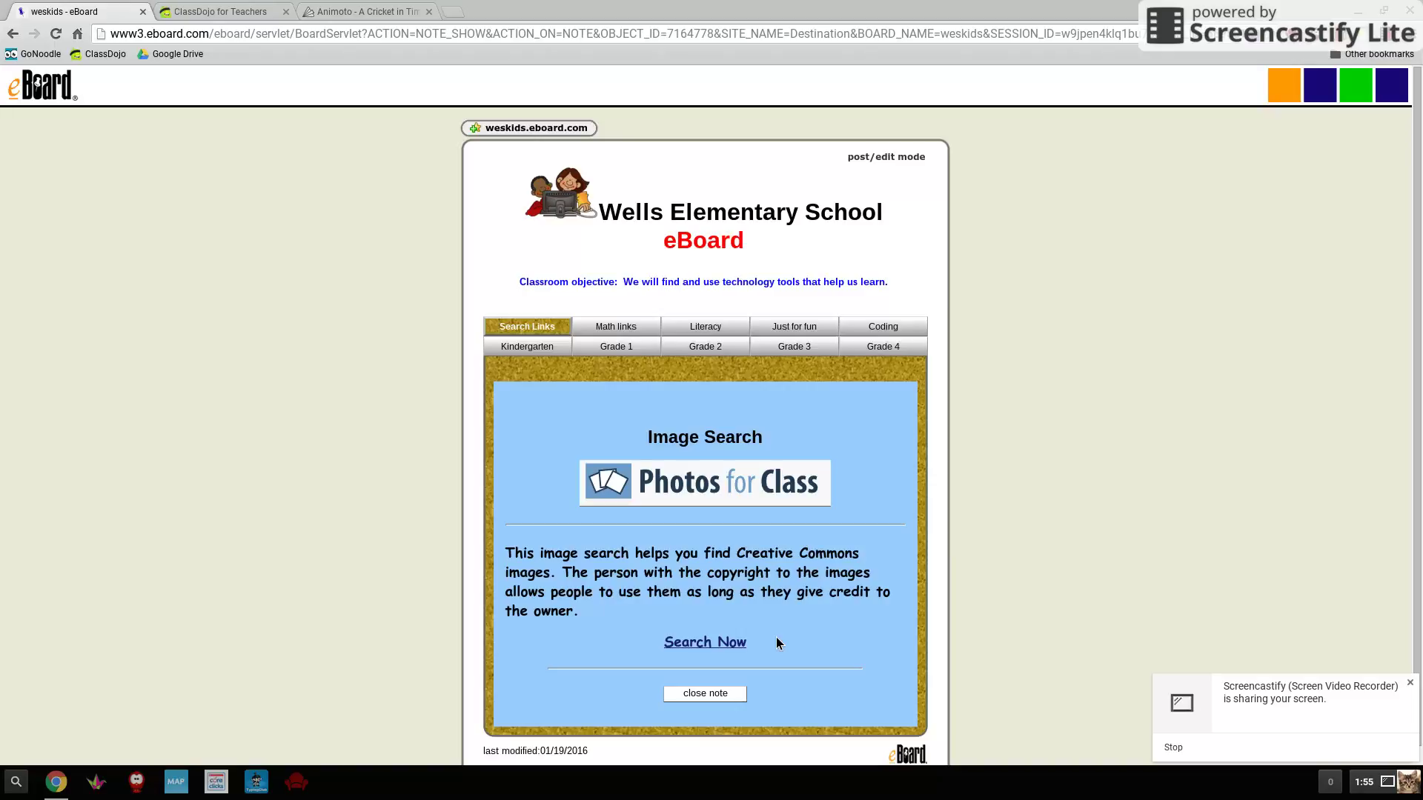
# Search Photos for Class for 'cute golden retrievers' and view the image results.
pyautogui.click(704, 644)
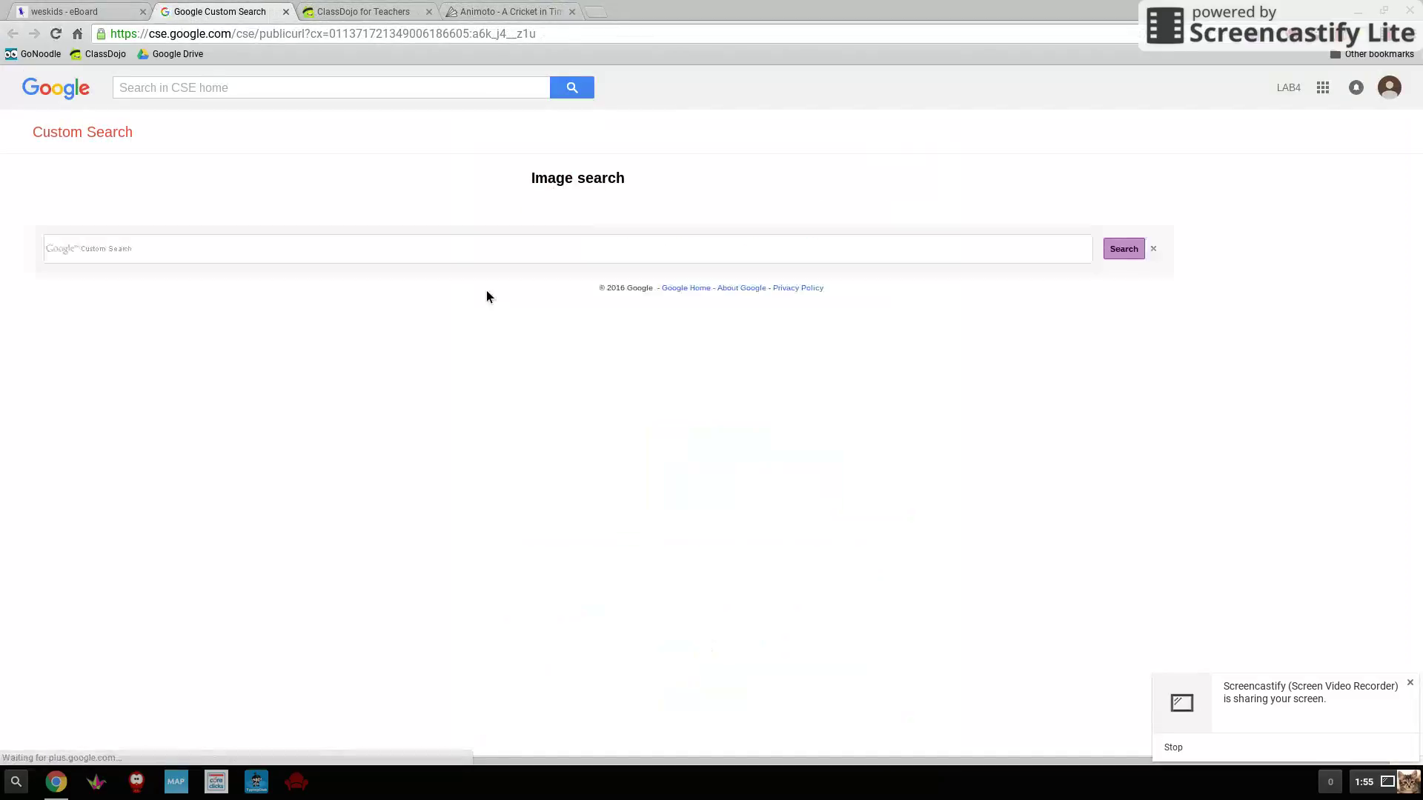
pyautogui.click(462, 258)
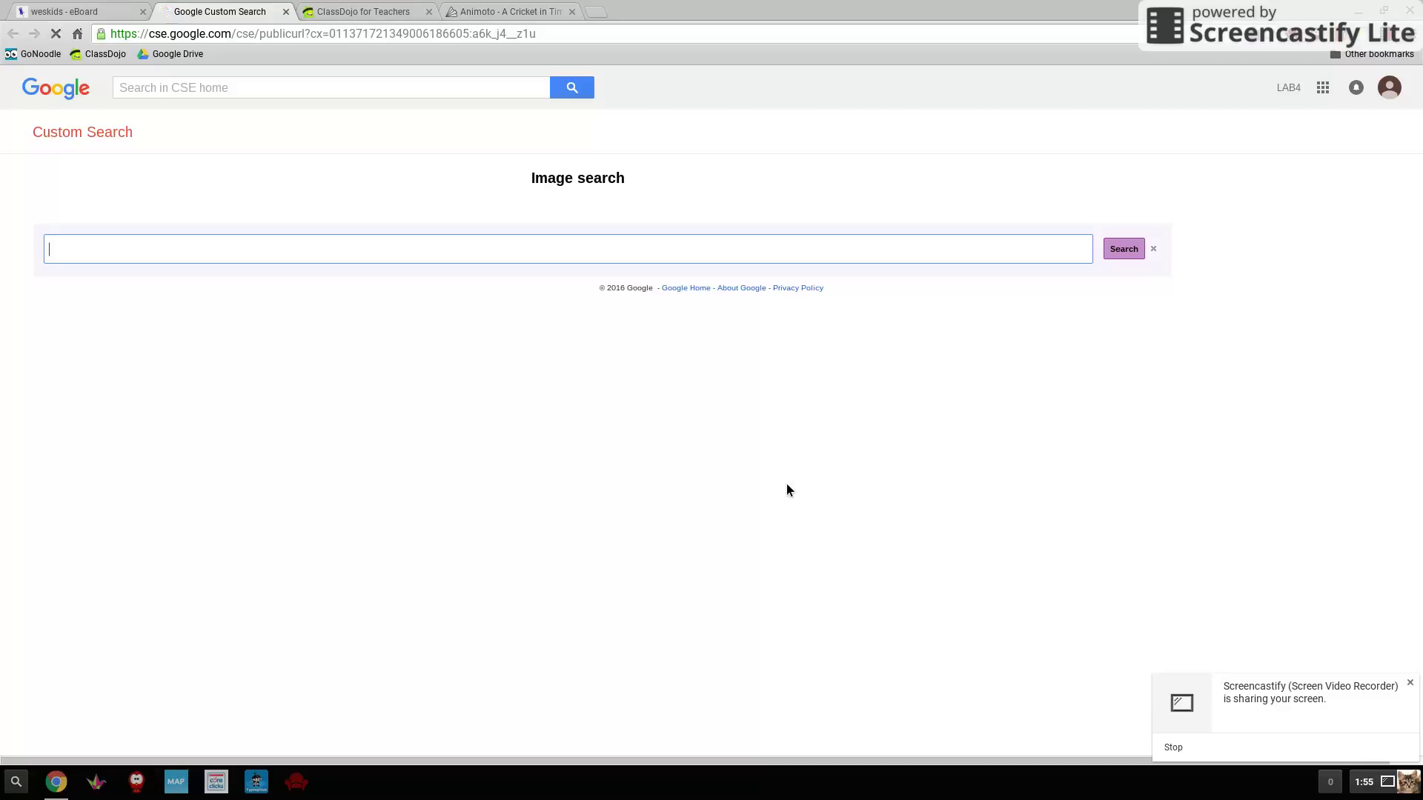
pyautogui.write('cute golden retrievers')
pyautogui.press('Return')
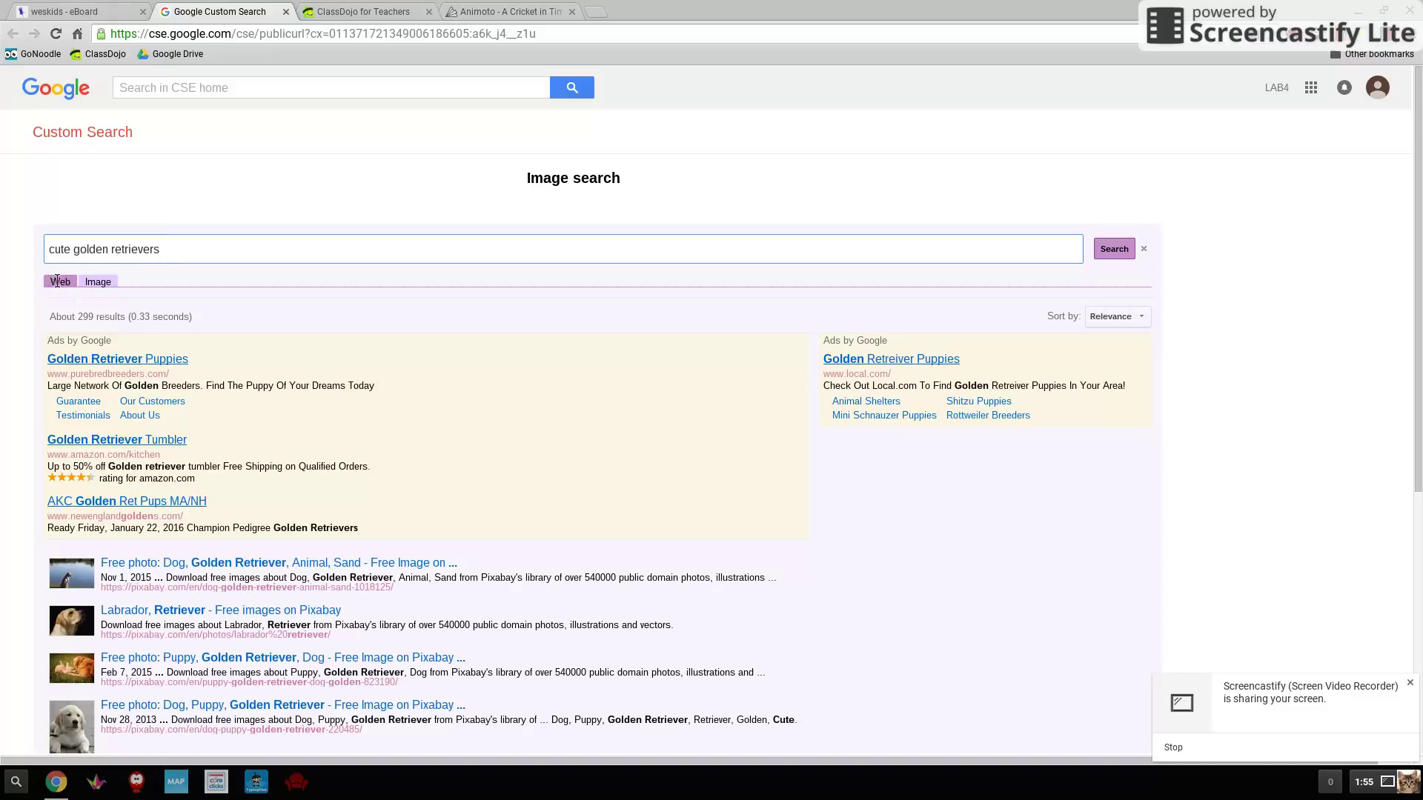
pyautogui.click(99, 283)
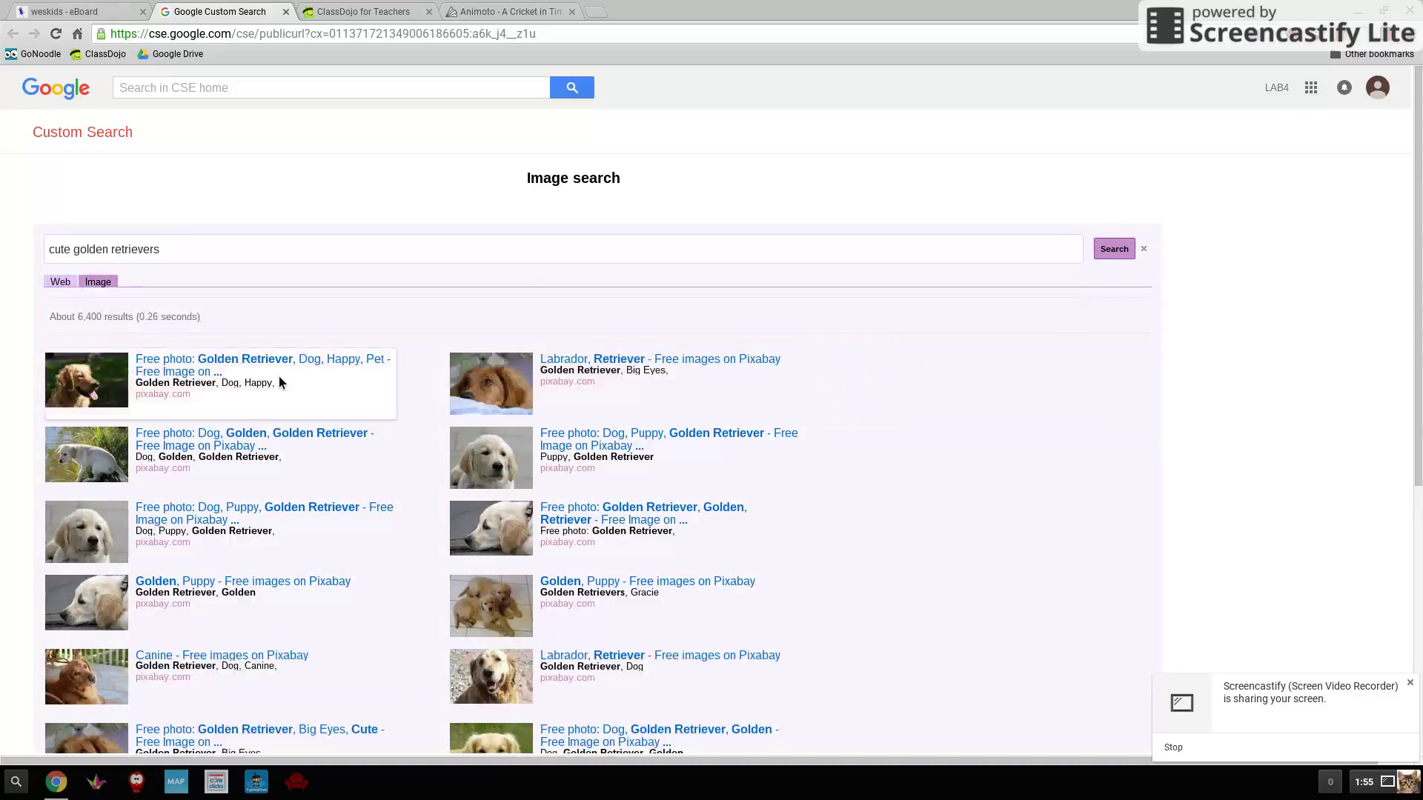
pyautogui.scroll(-3, 411, 335)
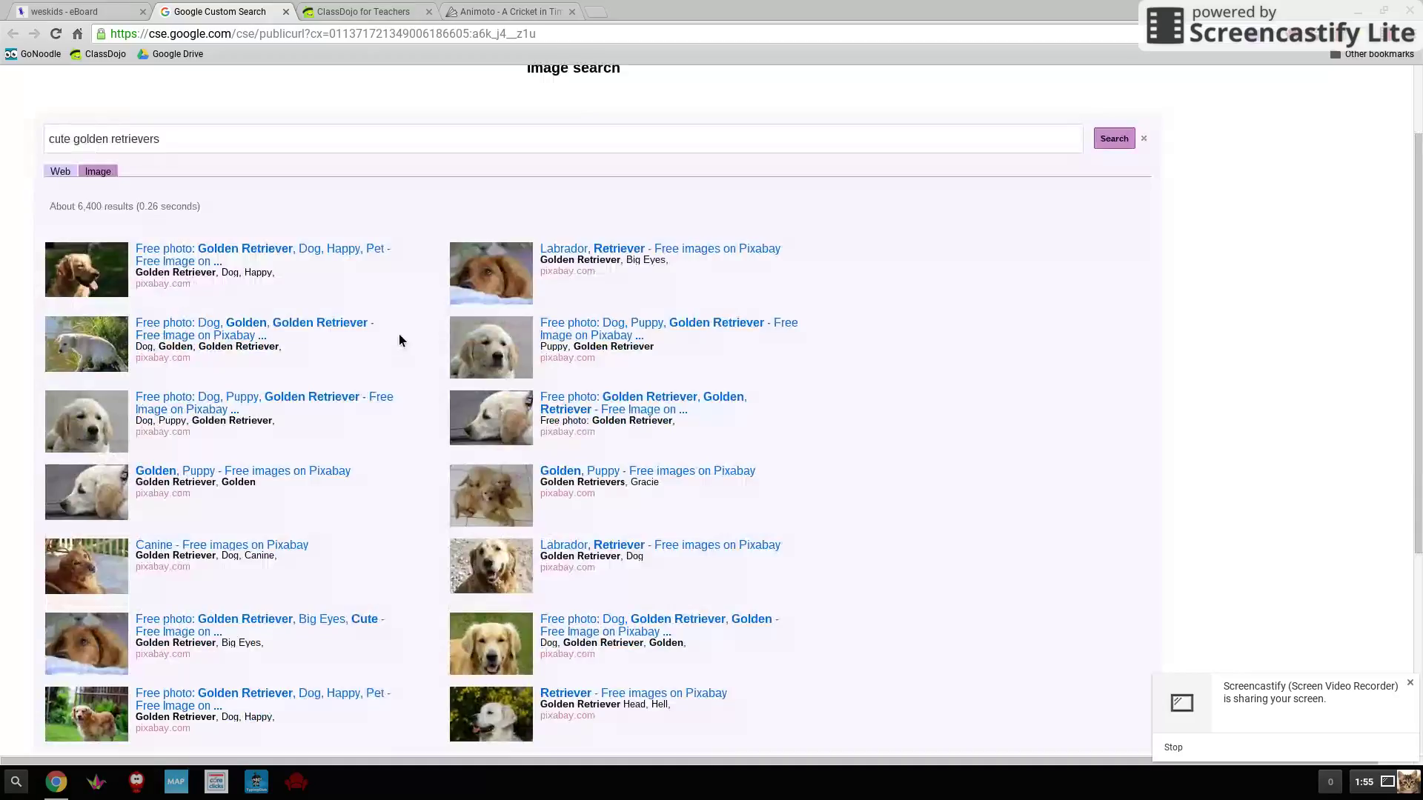
pyautogui.scroll(-2, 399, 343)
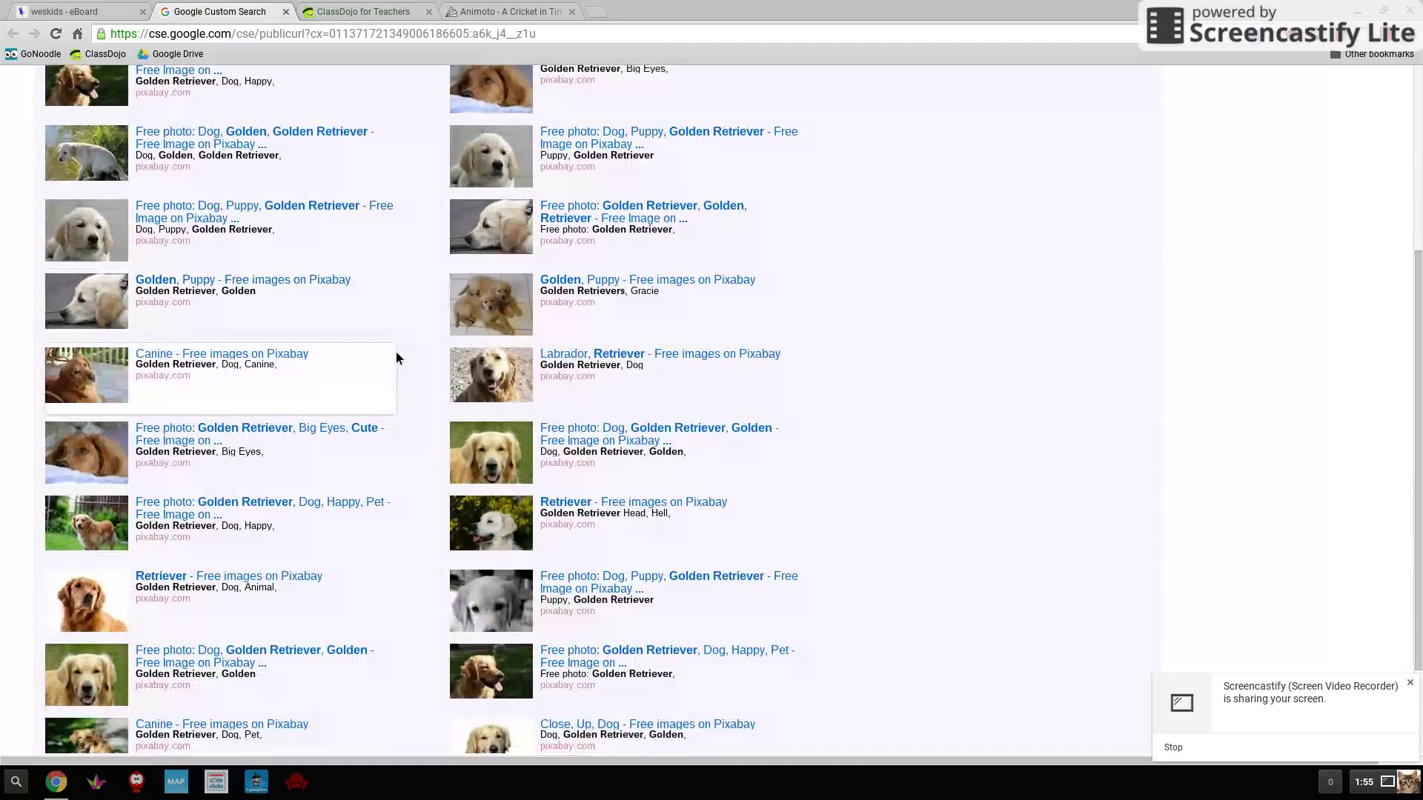
pyautogui.scroll(-2, 397, 359)
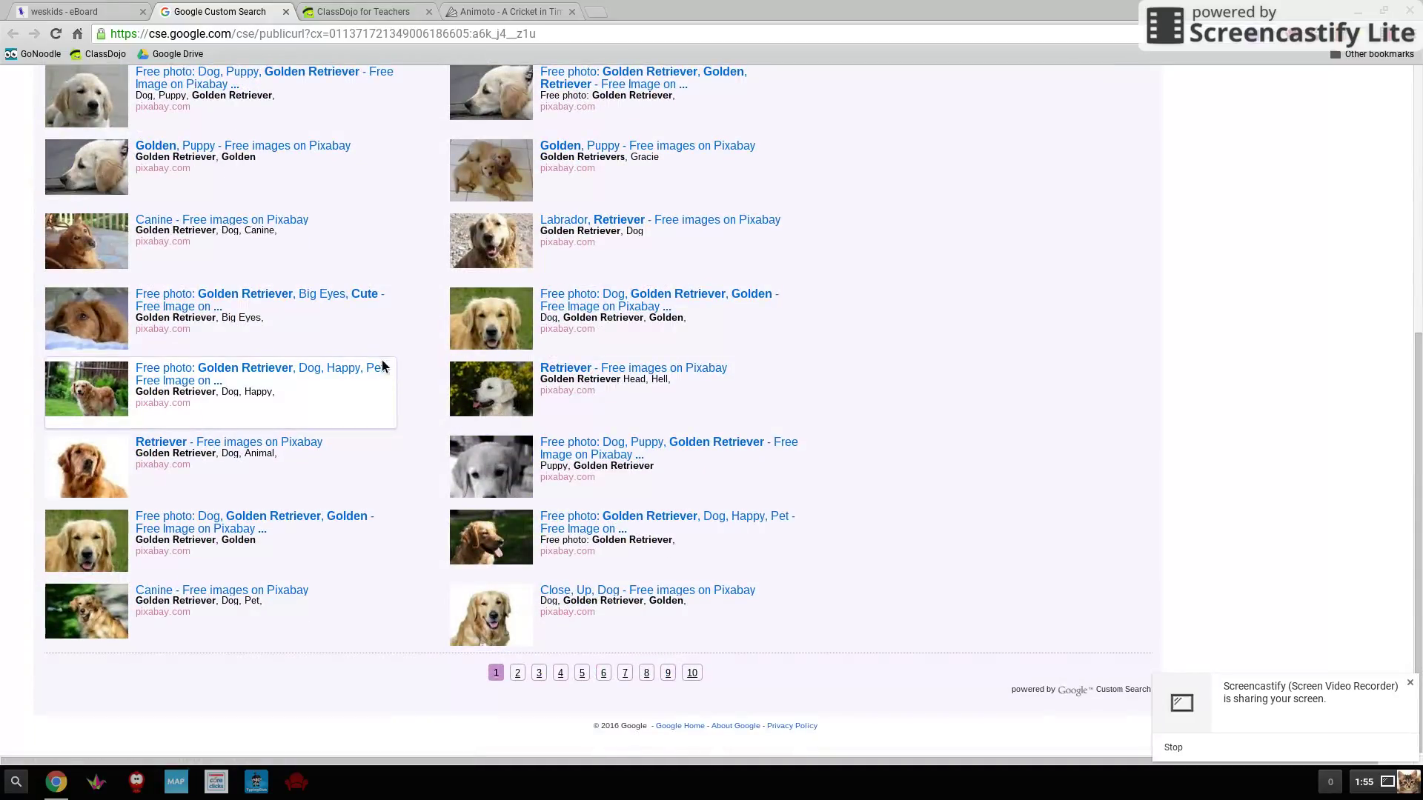
pyautogui.scroll(6, 381, 363)
# Refine the query to 'cute golden retrievers puppies' and show its image results.
pyautogui.click(285, 257)
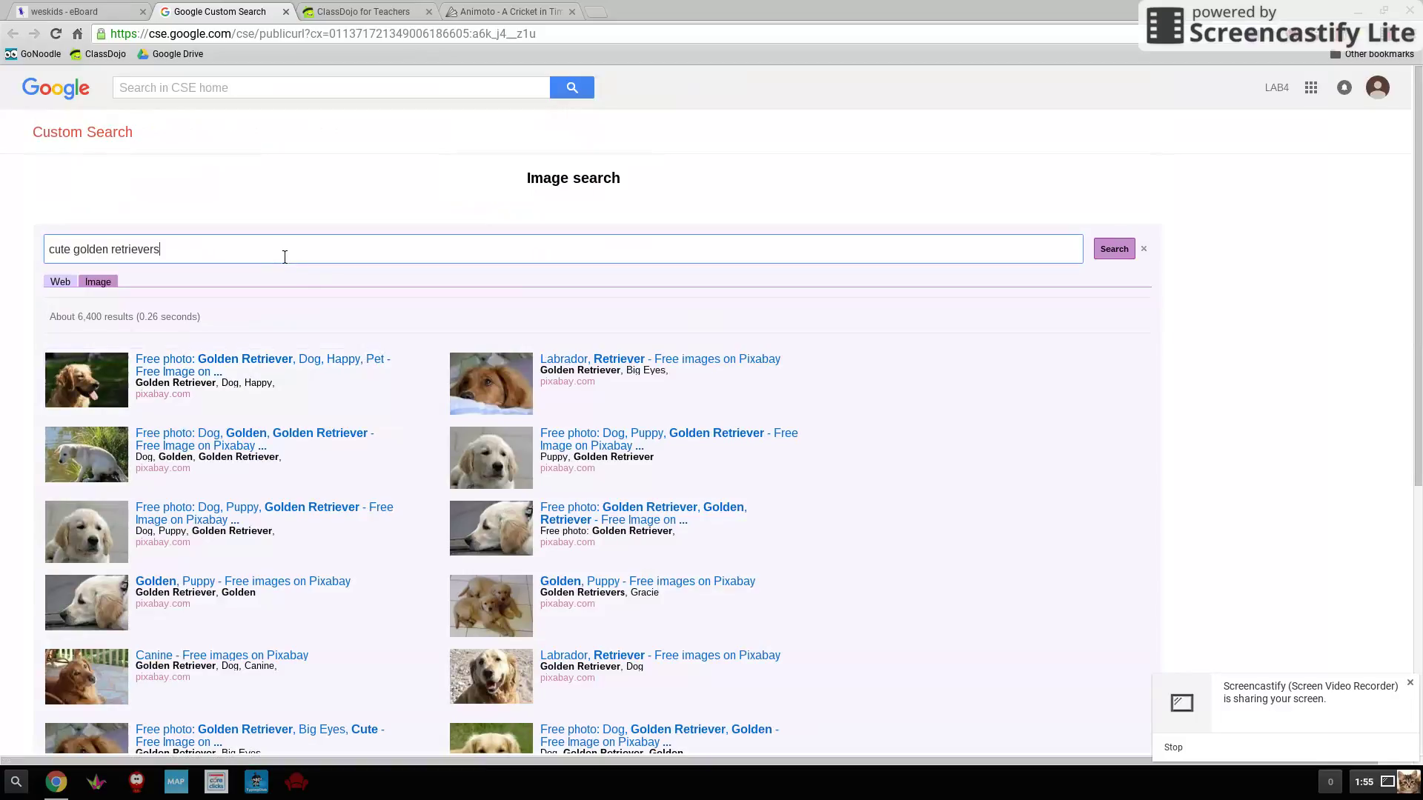
pyautogui.write('puppies')
pyautogui.press('Return')
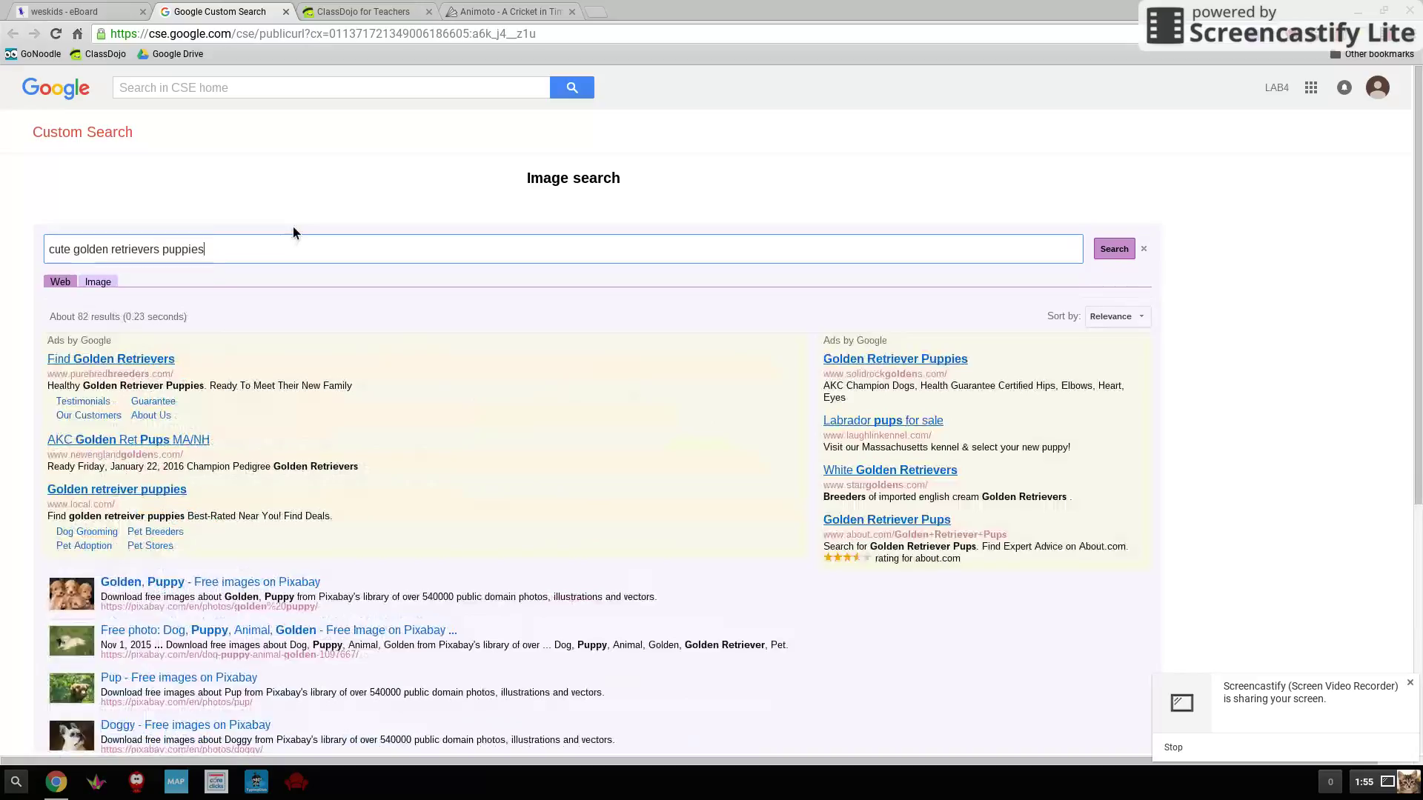
pyautogui.click(98, 280)
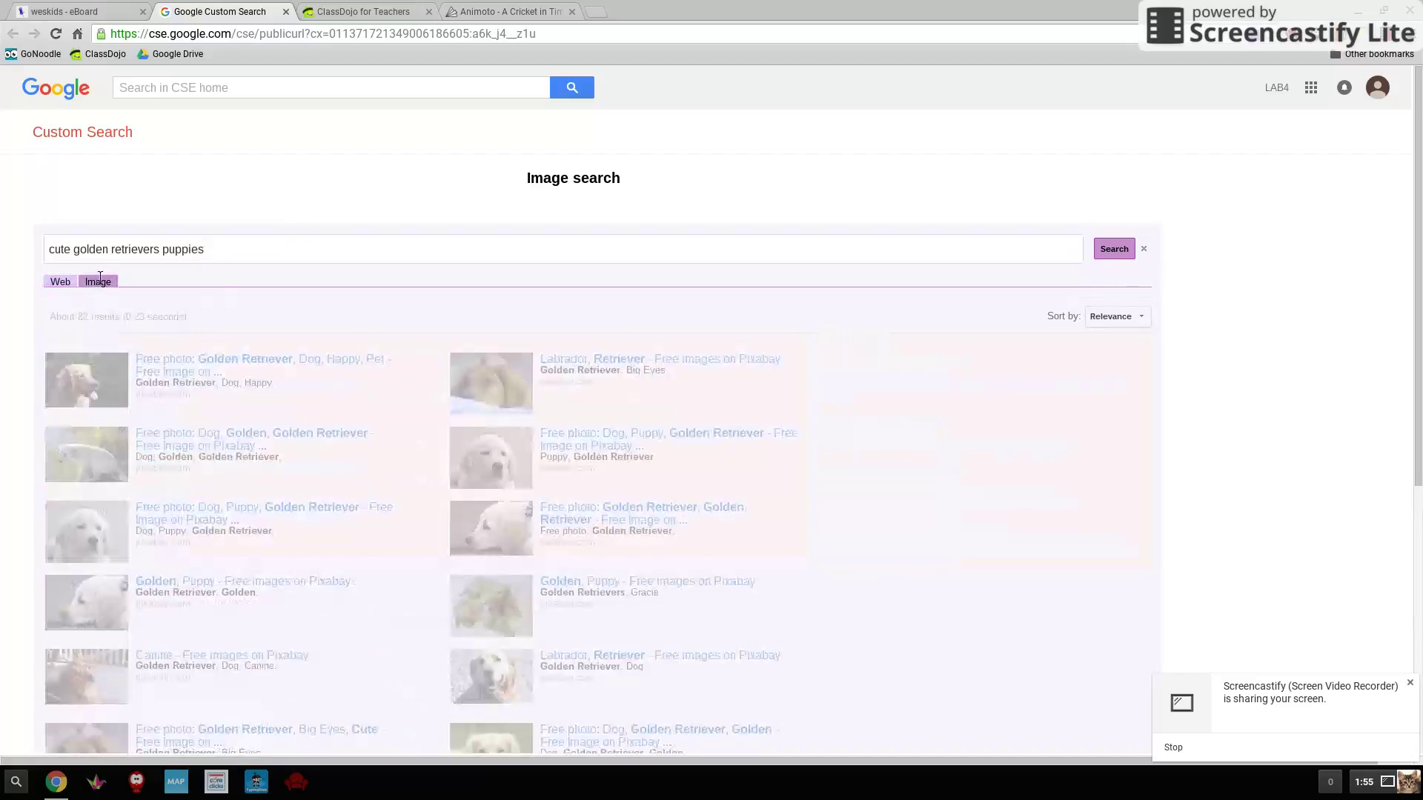
pyautogui.scroll(-4, 333, 394)
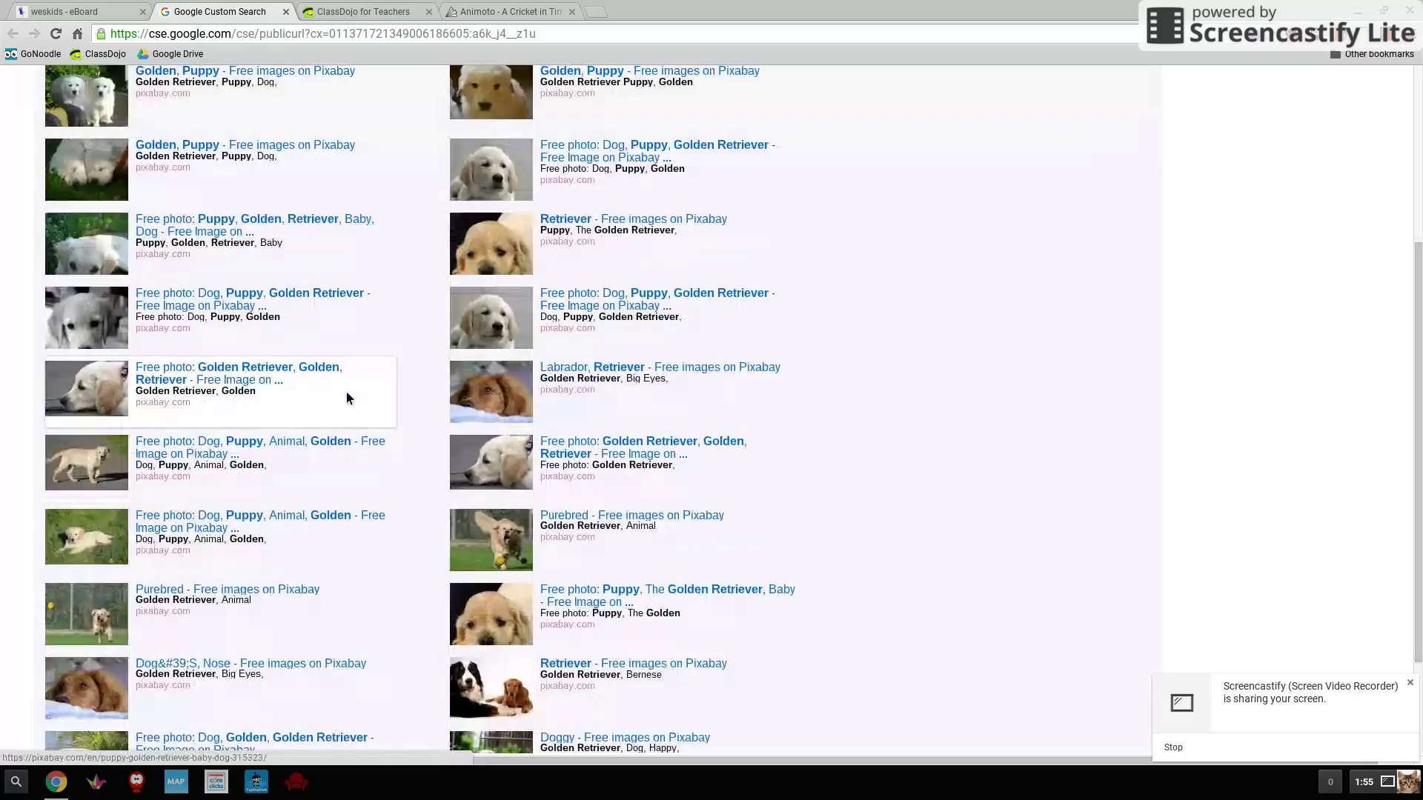
pyautogui.scroll(-2, 345, 393)
pyautogui.scroll(3, 344, 390)
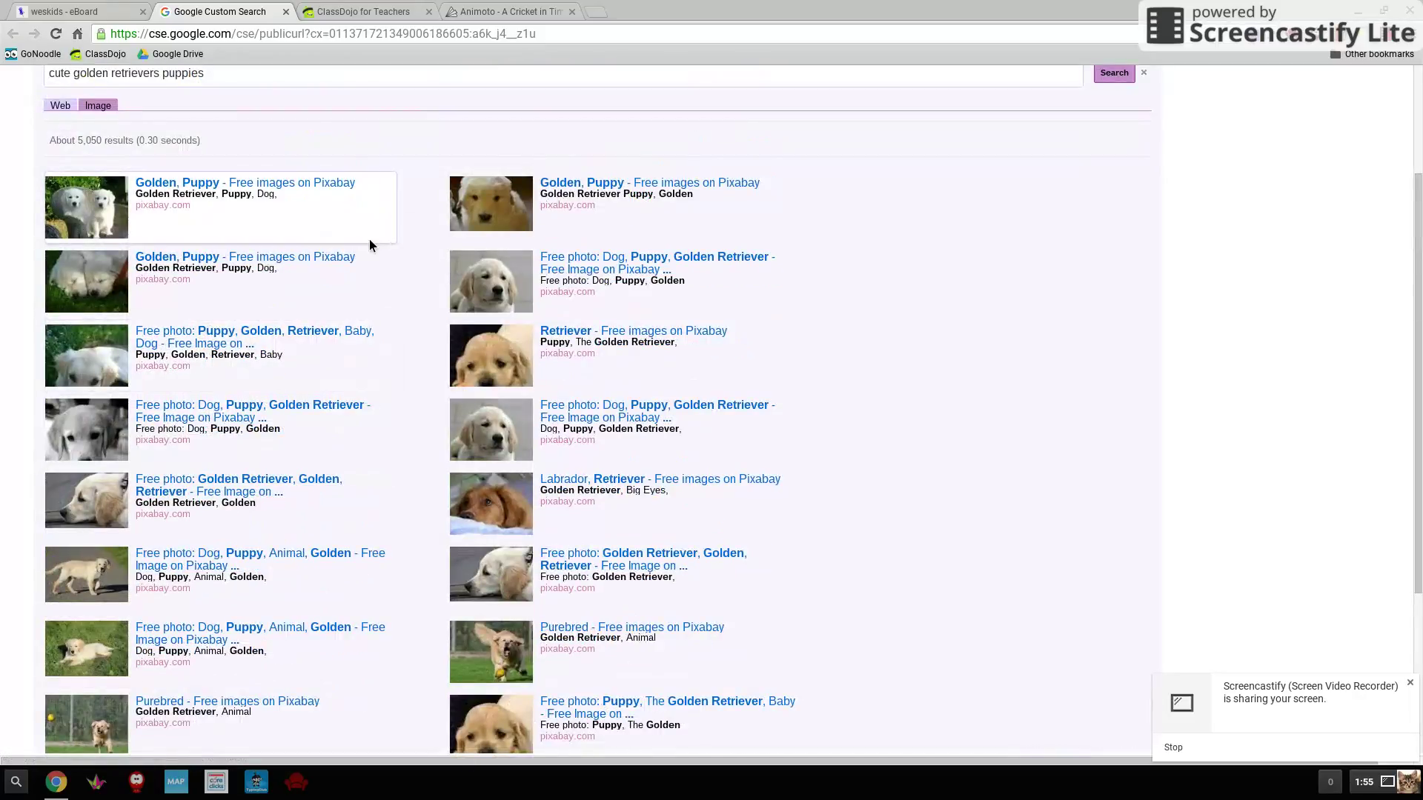
# Open the Golden, Puppy result on Pixabay and scroll to the three-puppies photo.
pyautogui.click(149, 180)
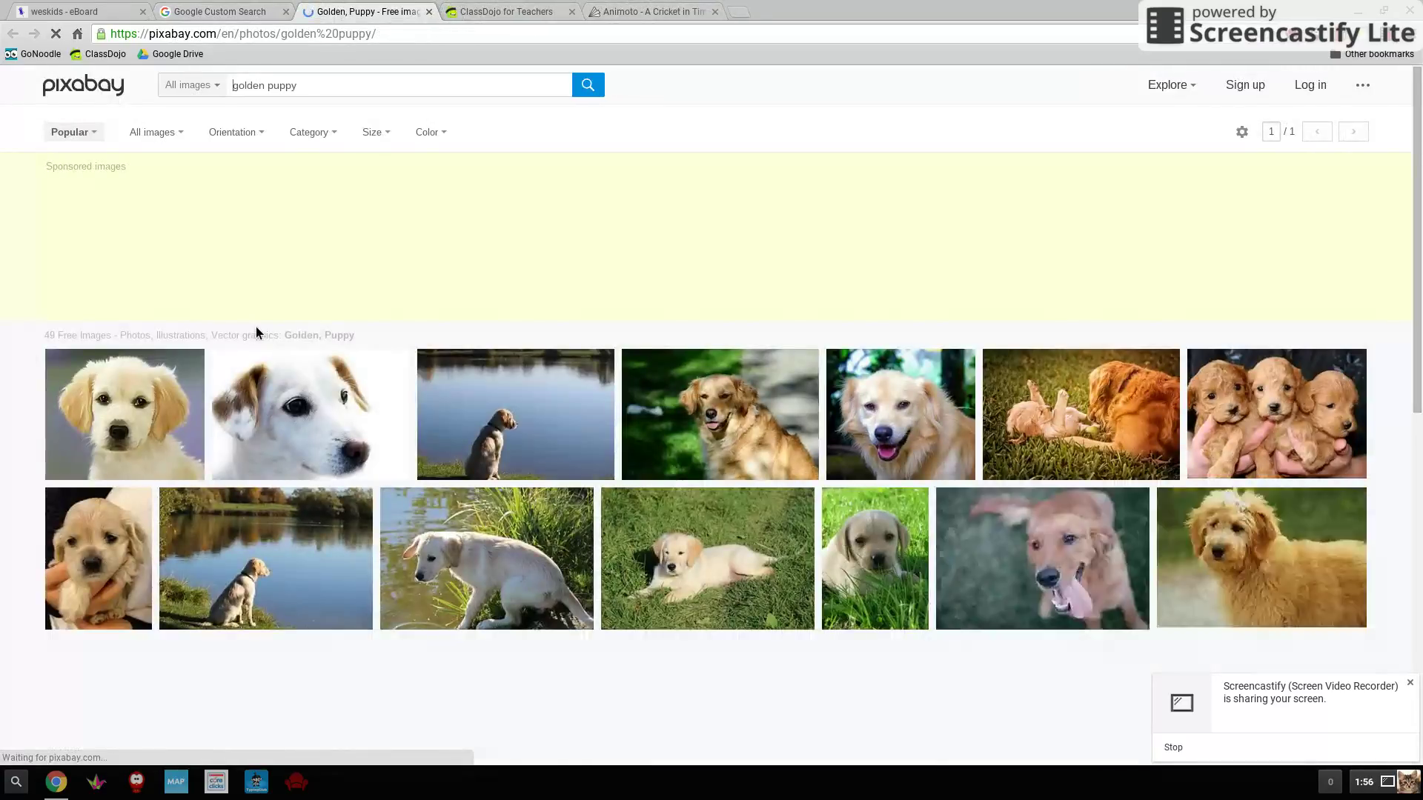
pyautogui.scroll(-2, 537, 382)
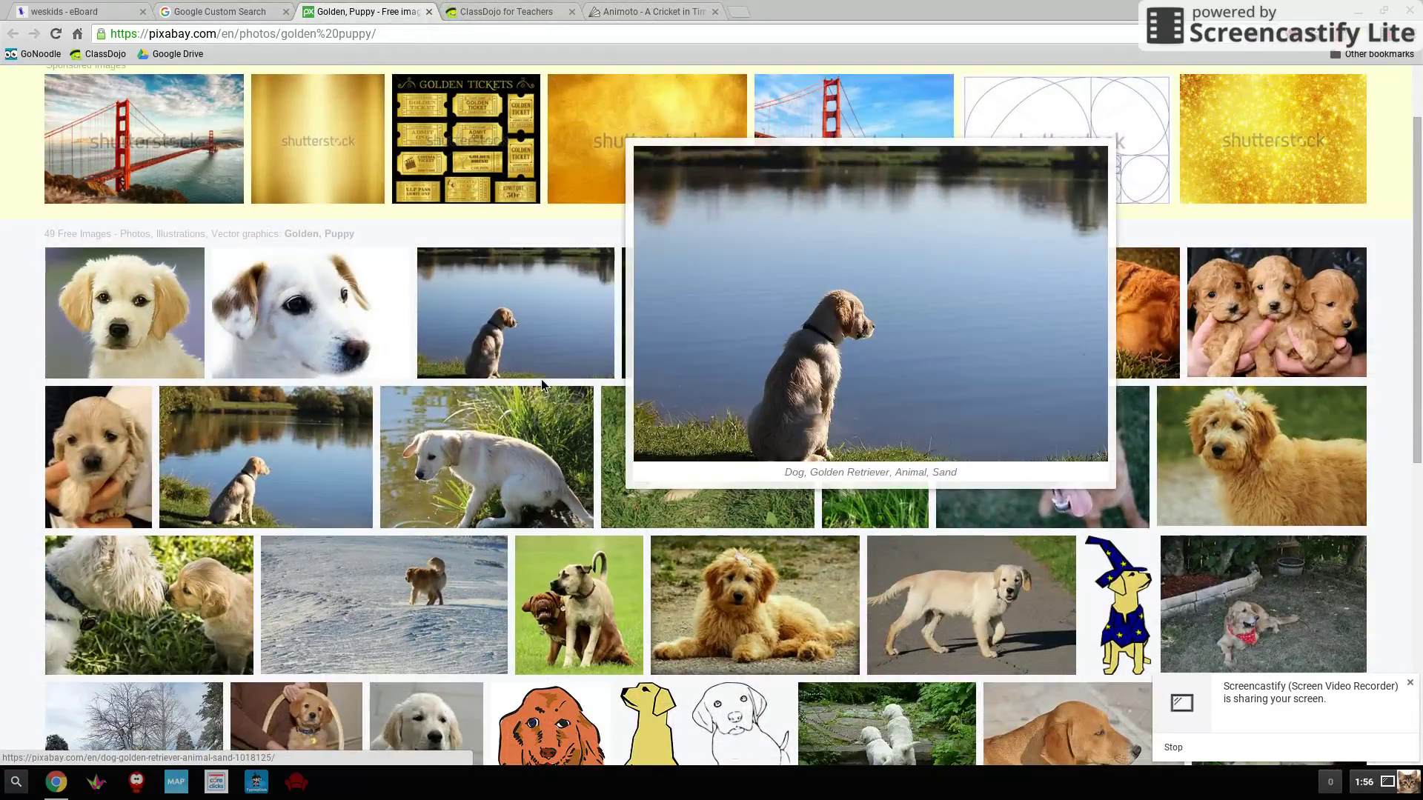
pyautogui.scroll(-1, 541, 380)
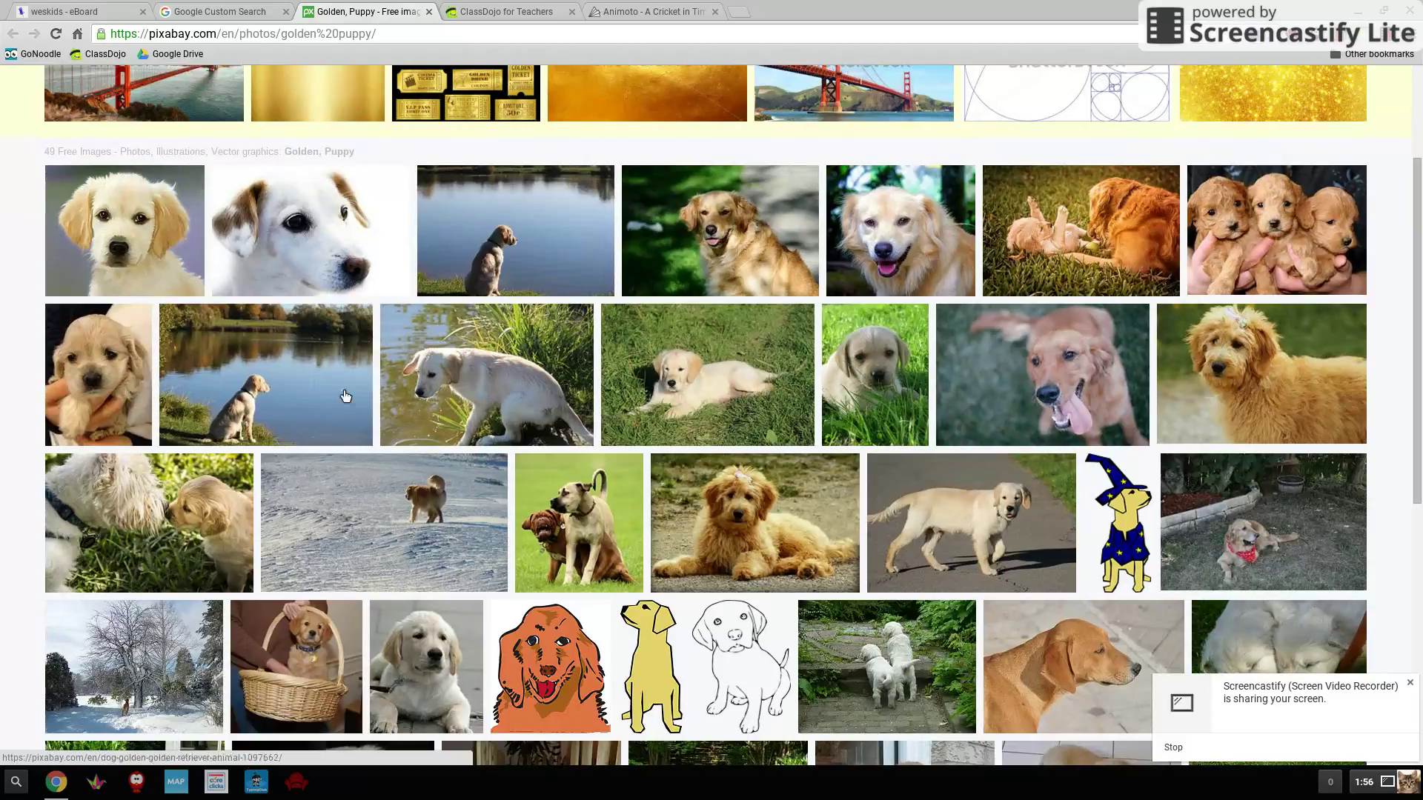
pyautogui.moveTo(1262, 236)
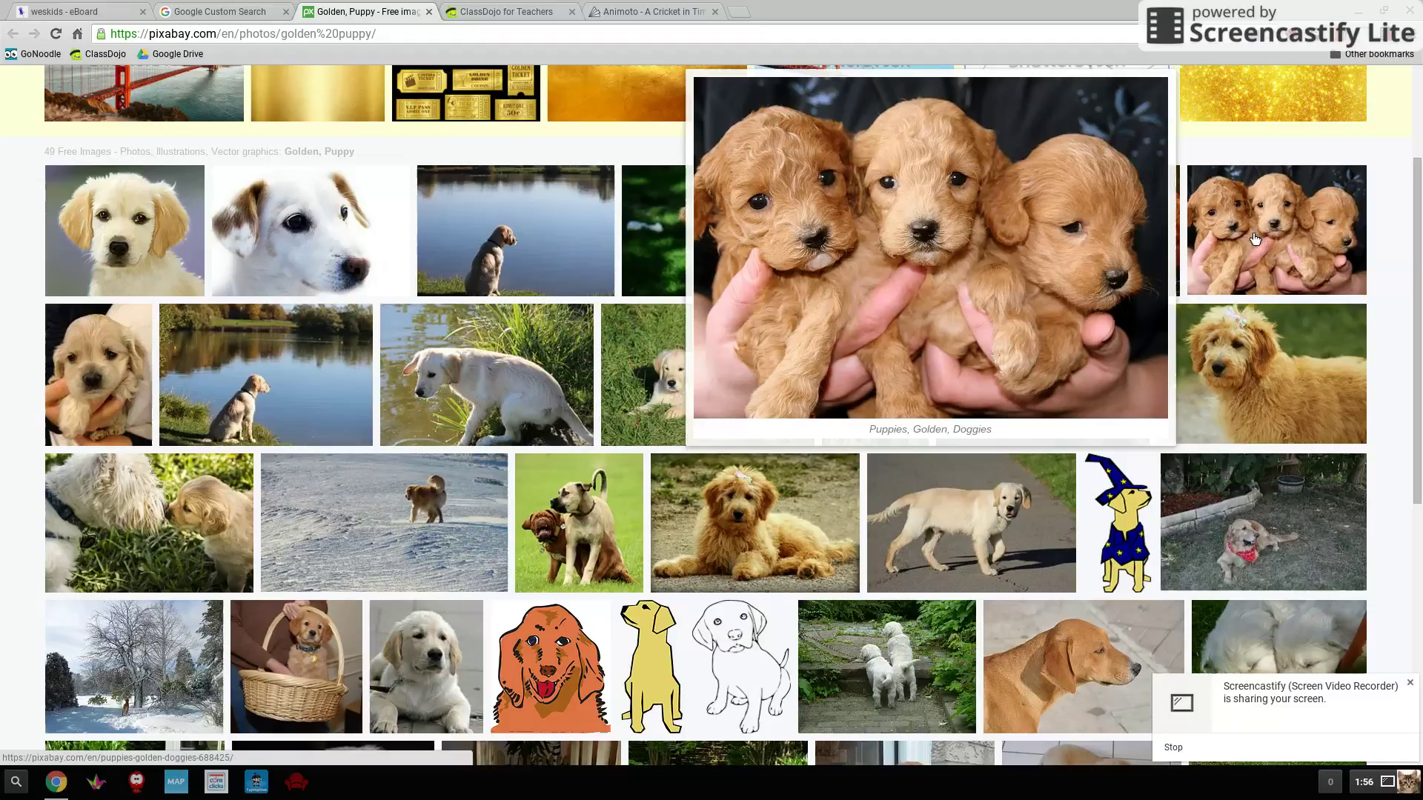
# Download the three golden puppies photo as a JPG, solving the captcha to confirm.
pyautogui.click(1255, 237)
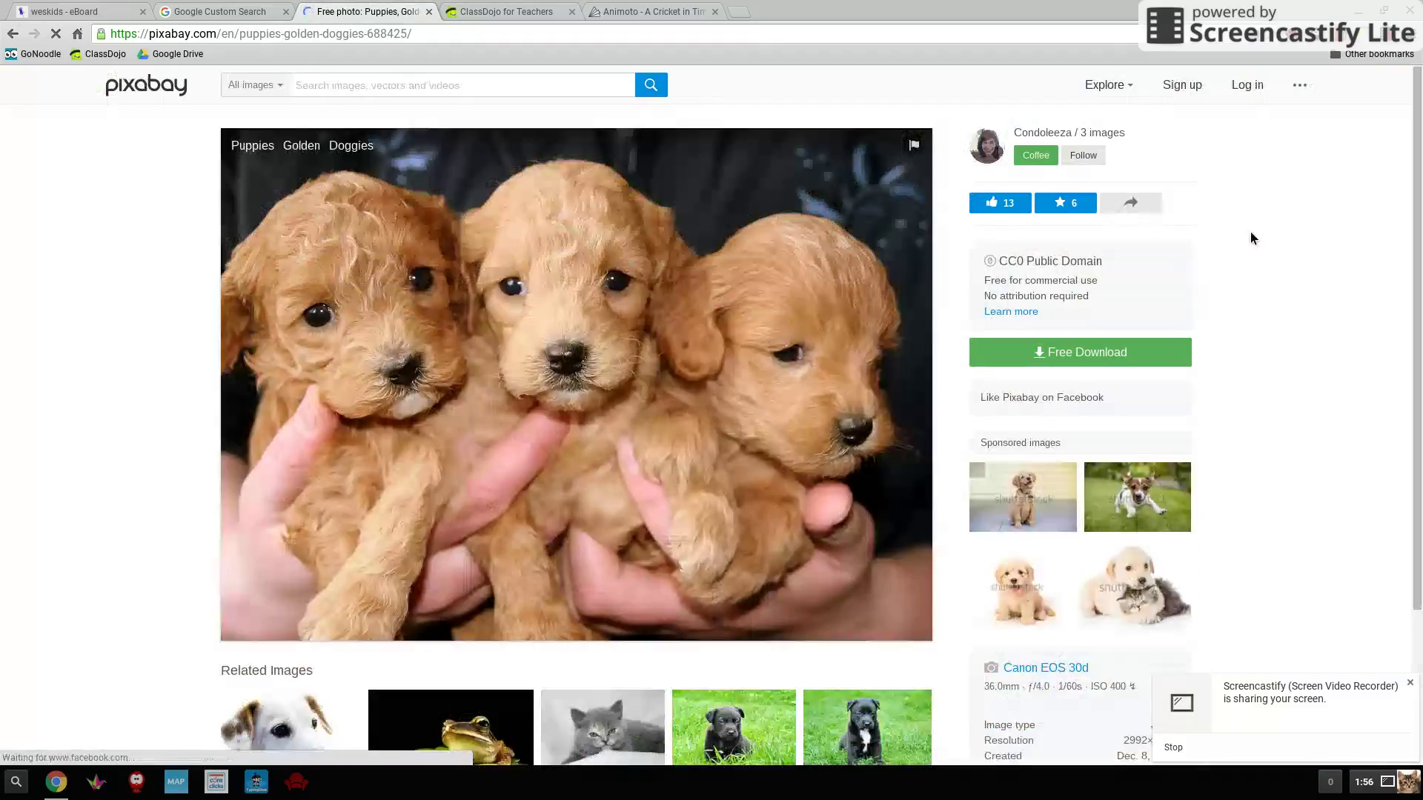
pyautogui.click(1059, 354)
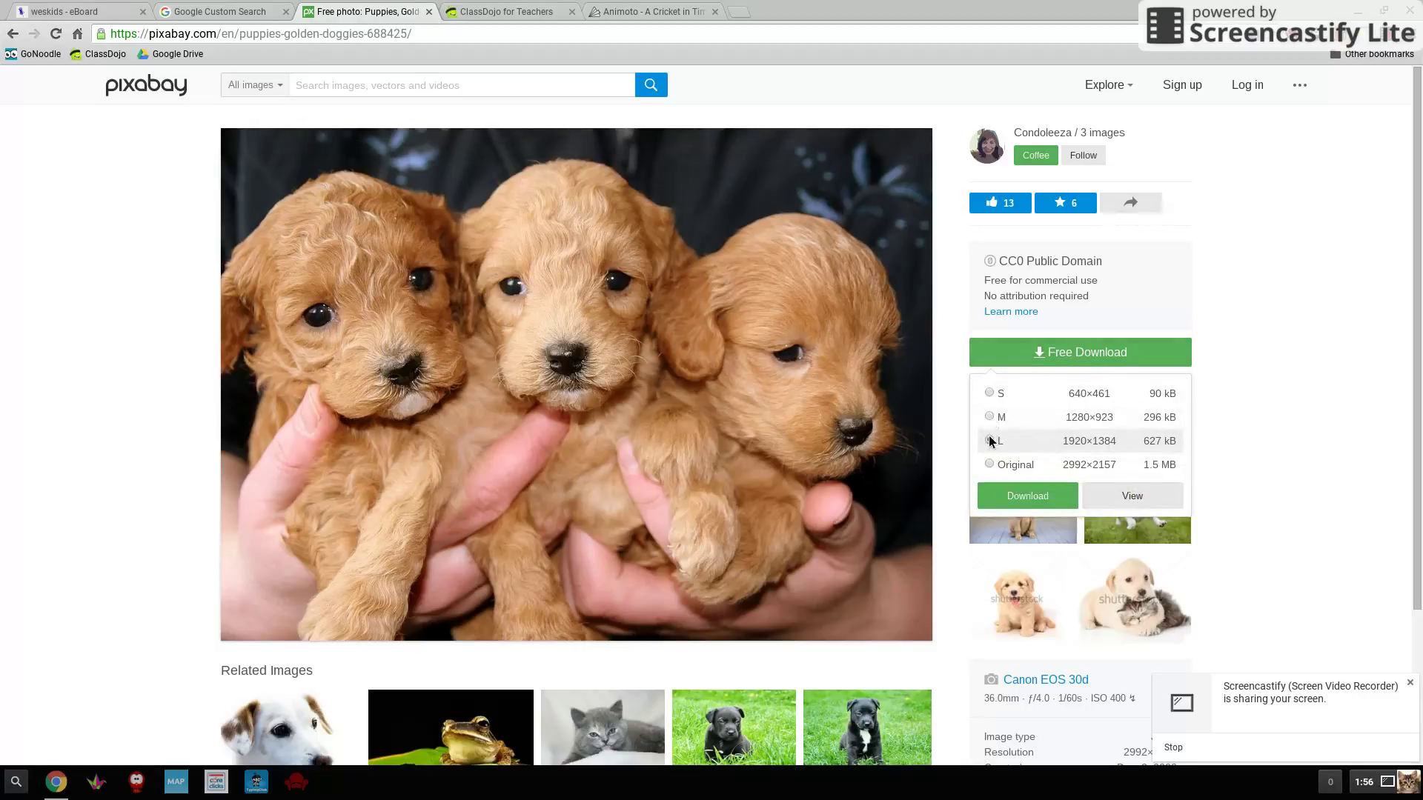
pyautogui.click(1016, 500)
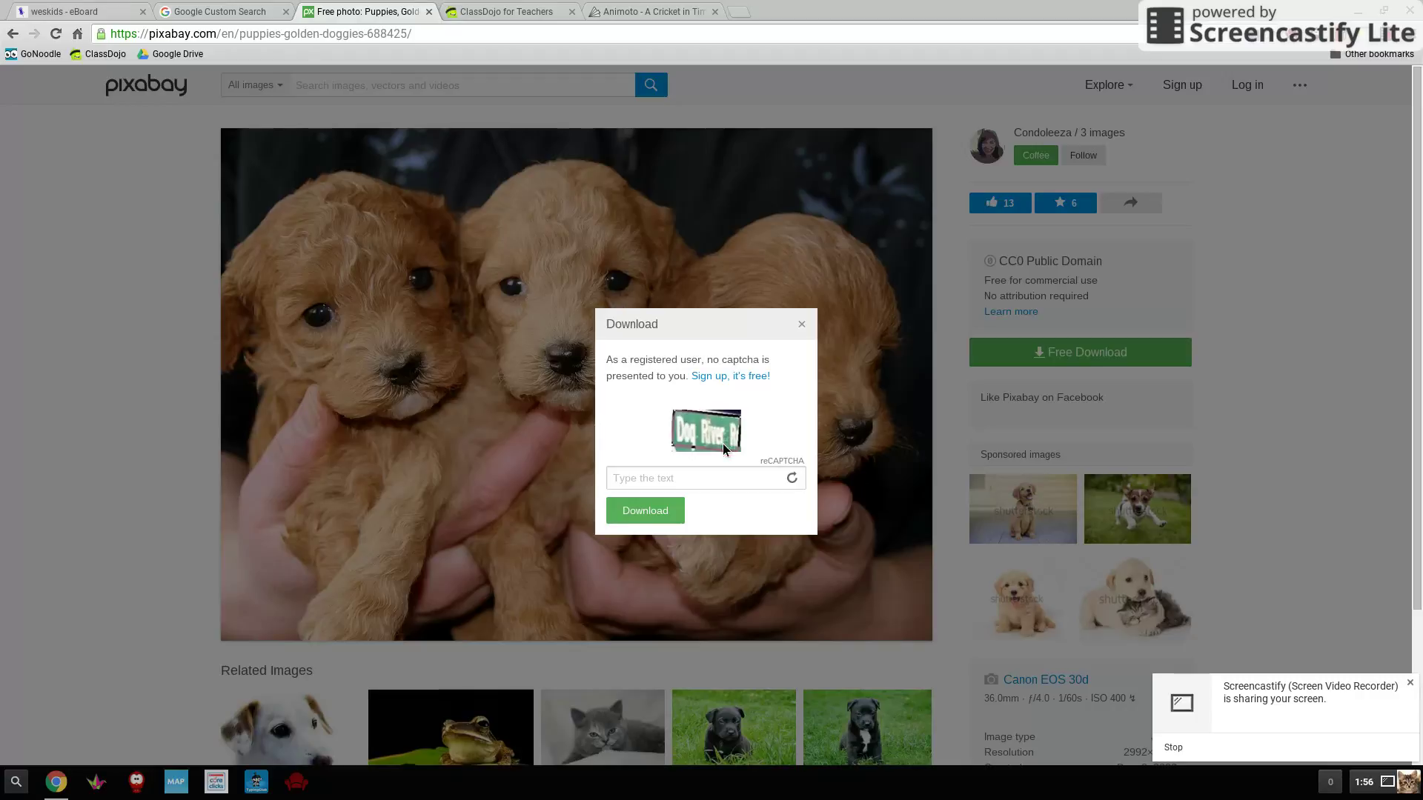
pyautogui.click(713, 475)
pyautogui.write('Dog ')
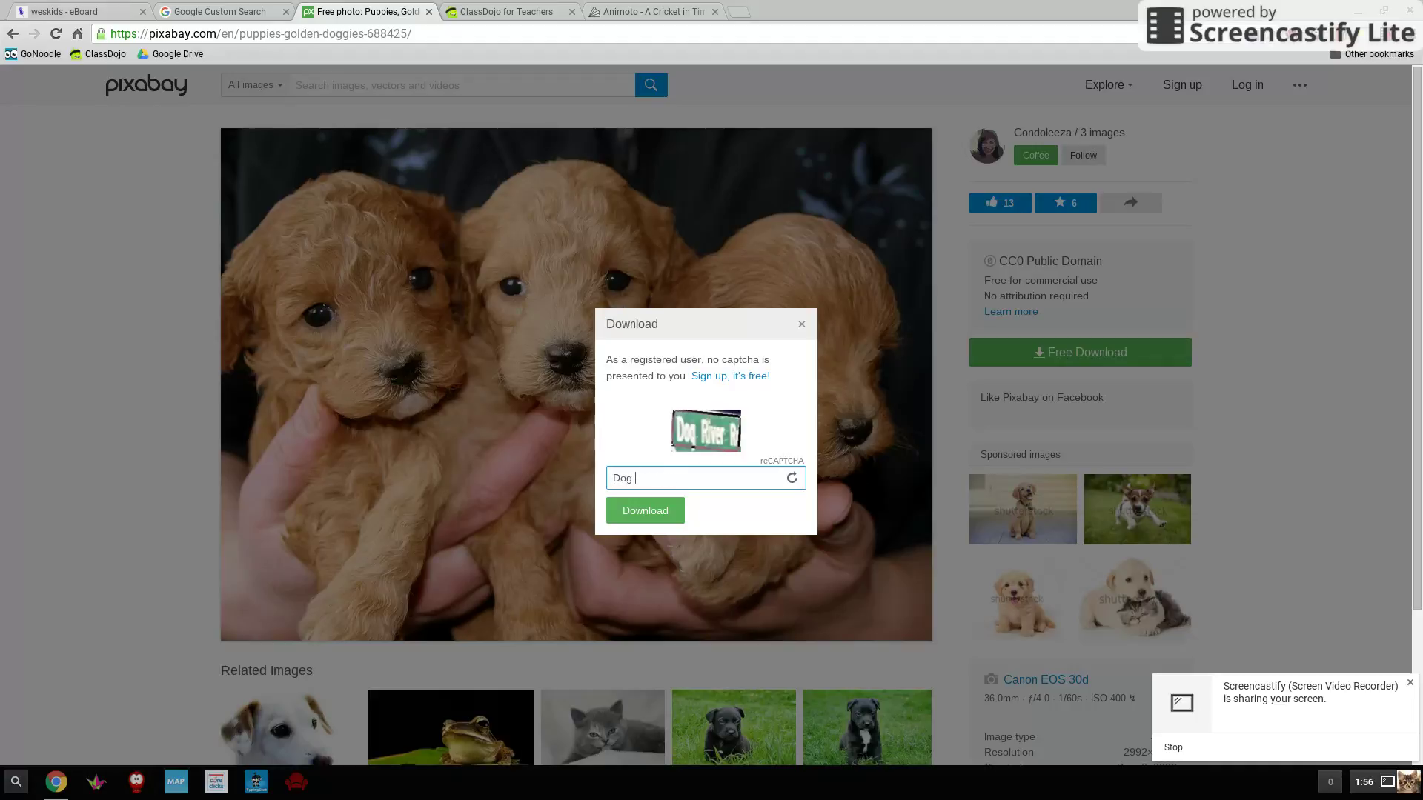
pyautogui.write('River Rd')
pyautogui.click(619, 513)
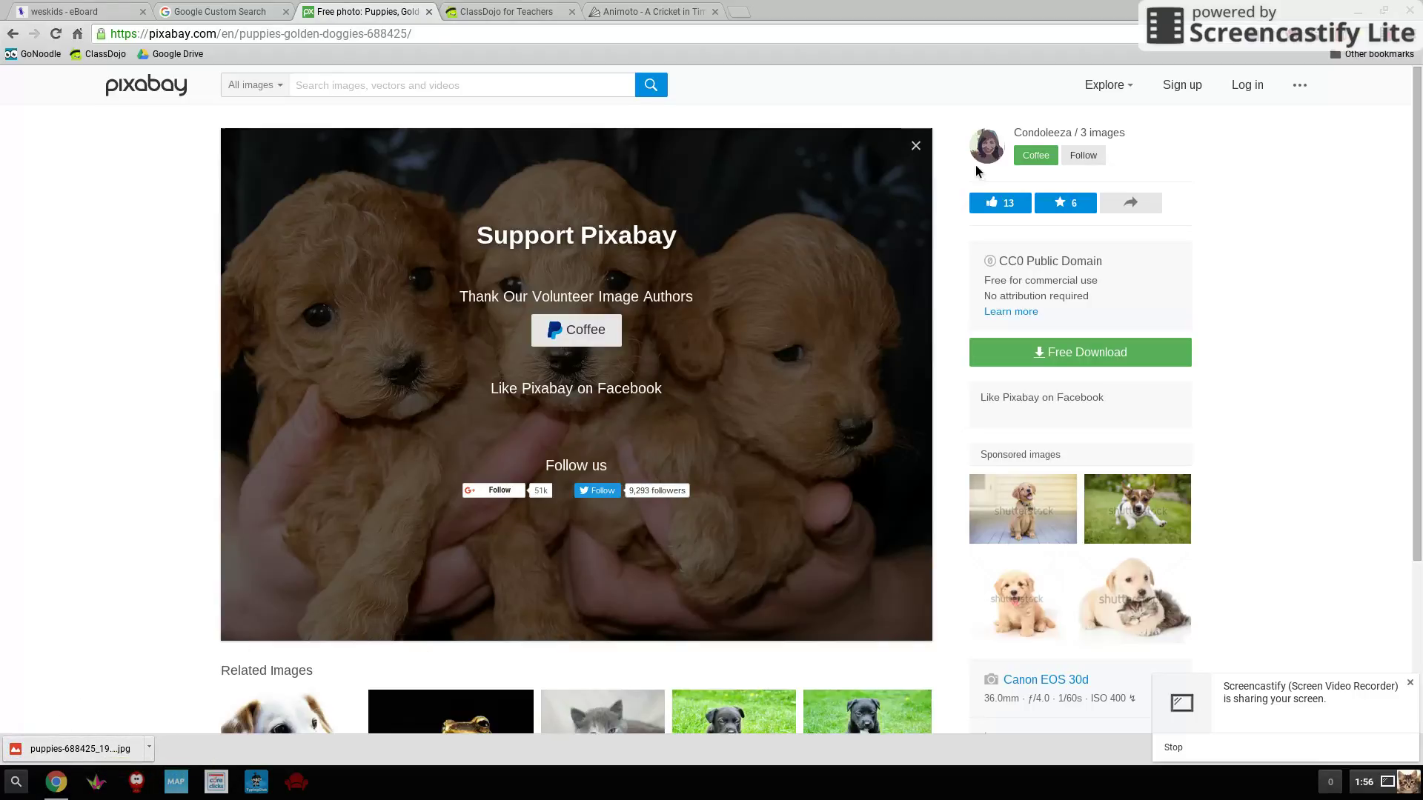
pyautogui.click(915, 146)
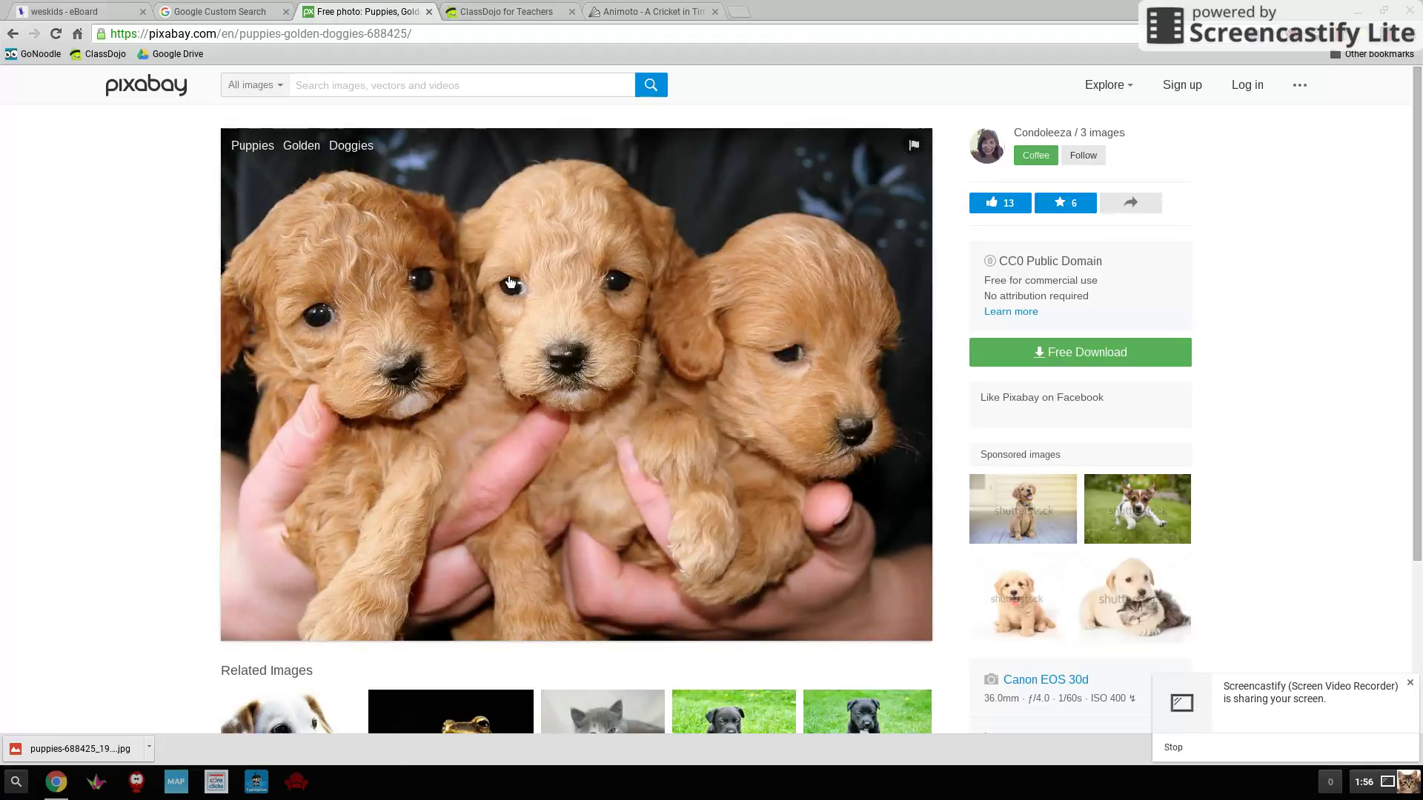
pyautogui.rightClick(509, 274)
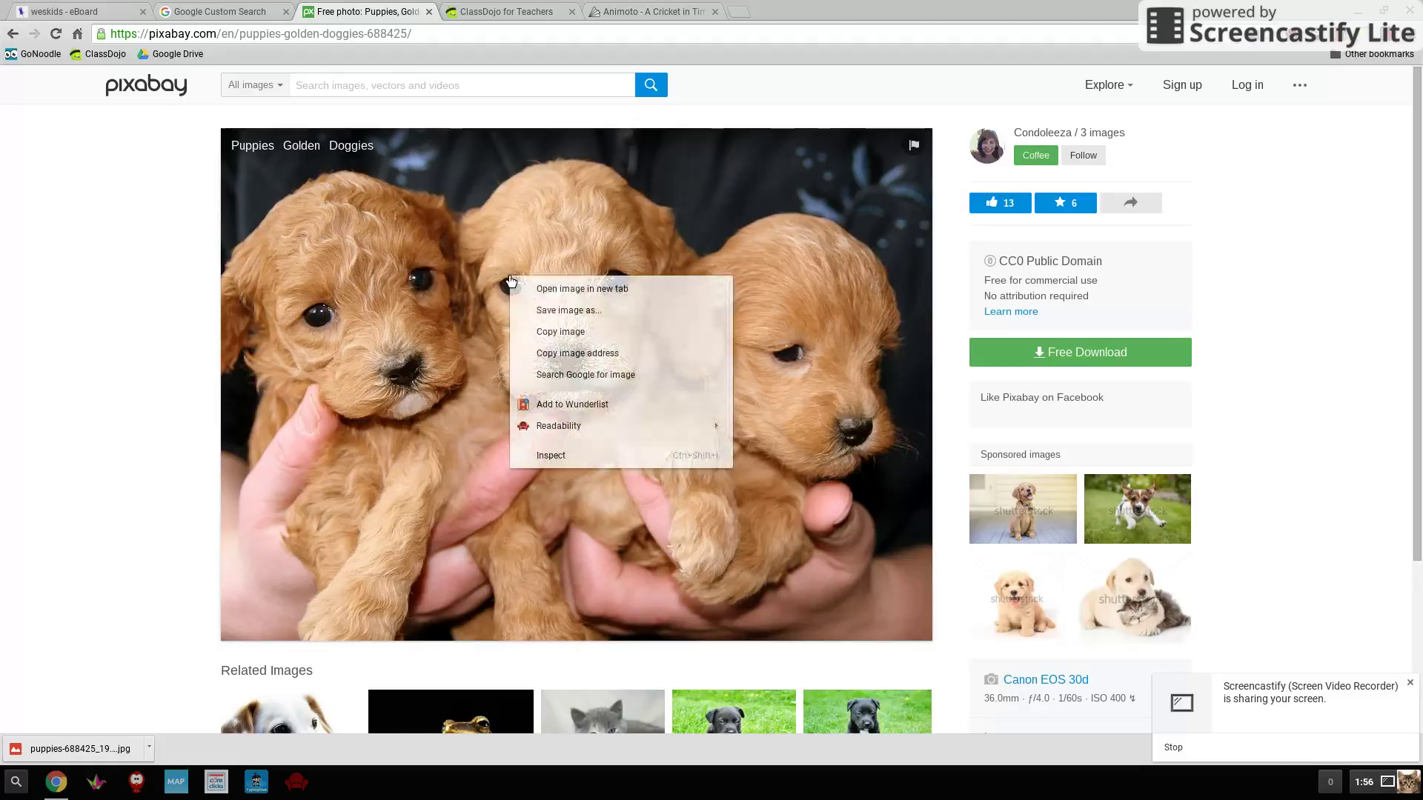
pyautogui.click(552, 311)
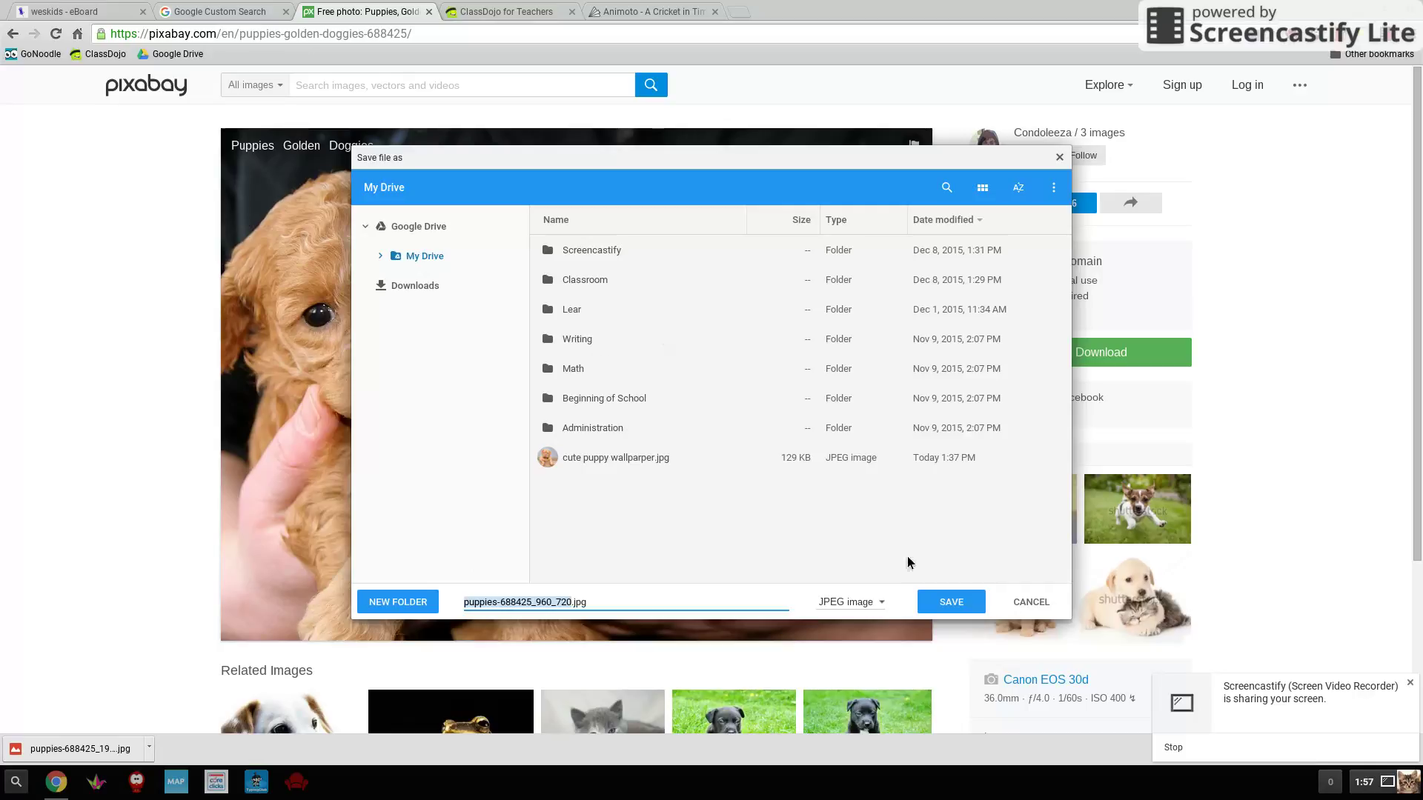
pyautogui.click(1028, 604)
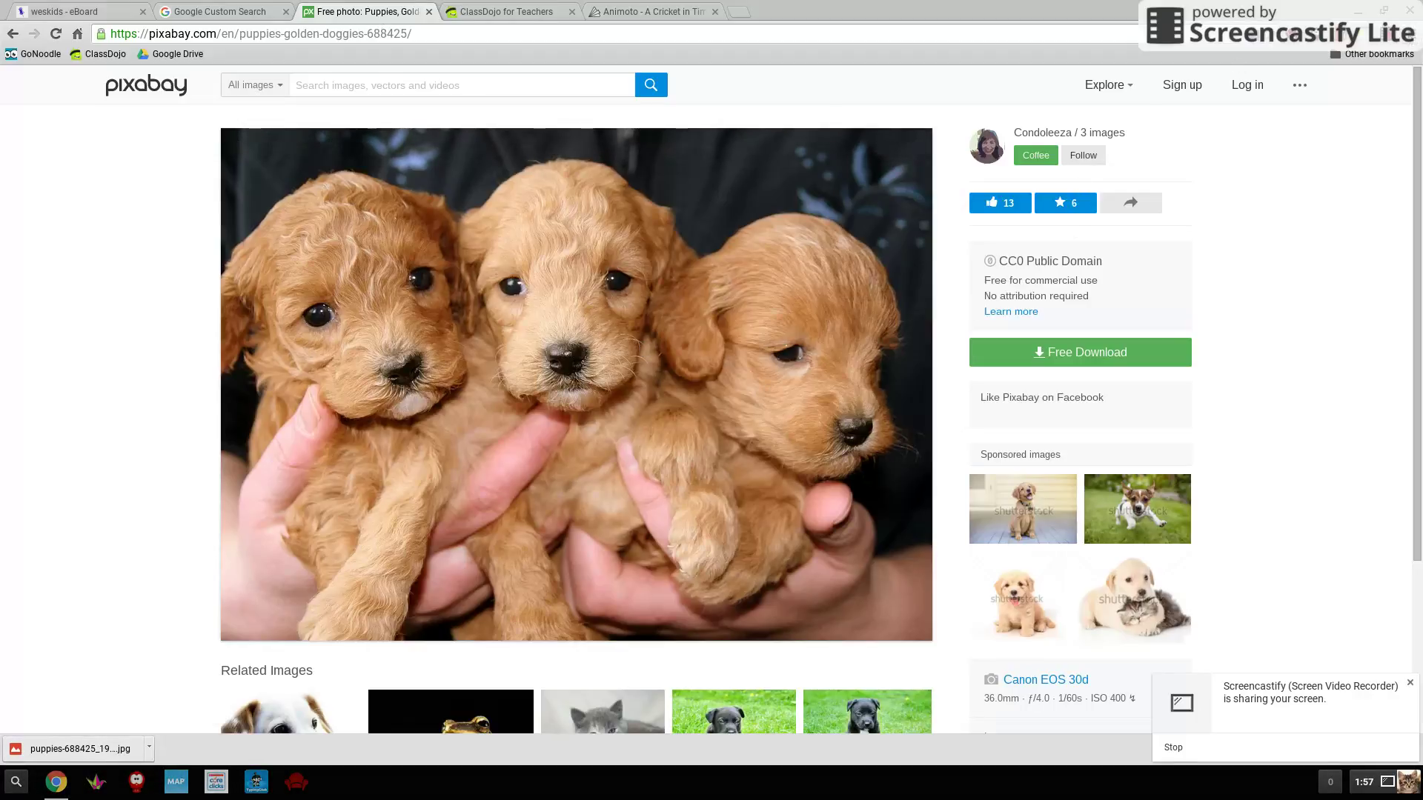
# Open the wallpaper picker from Chrome OS Settings on the Custom category.
pyautogui.click(1409, 34)
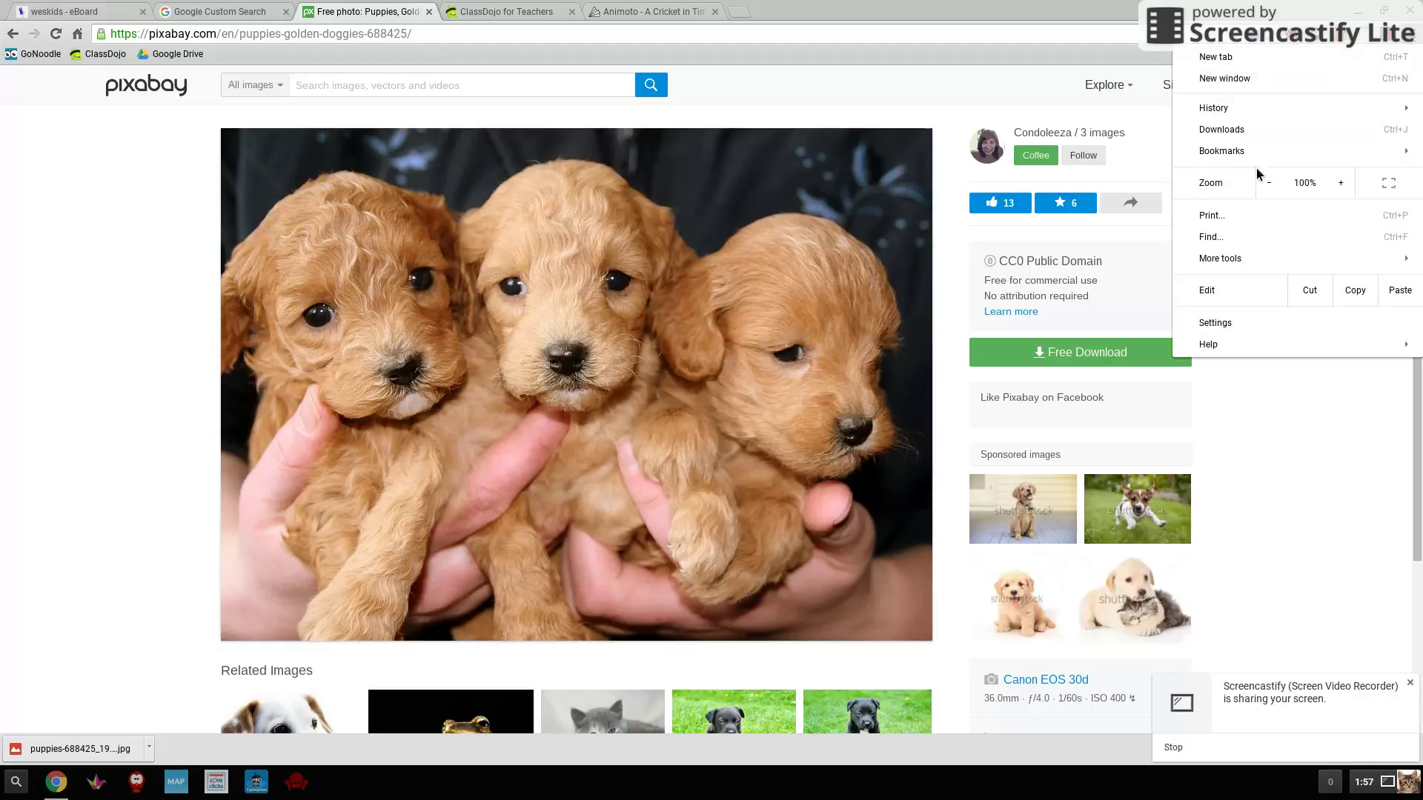
pyautogui.click(1203, 326)
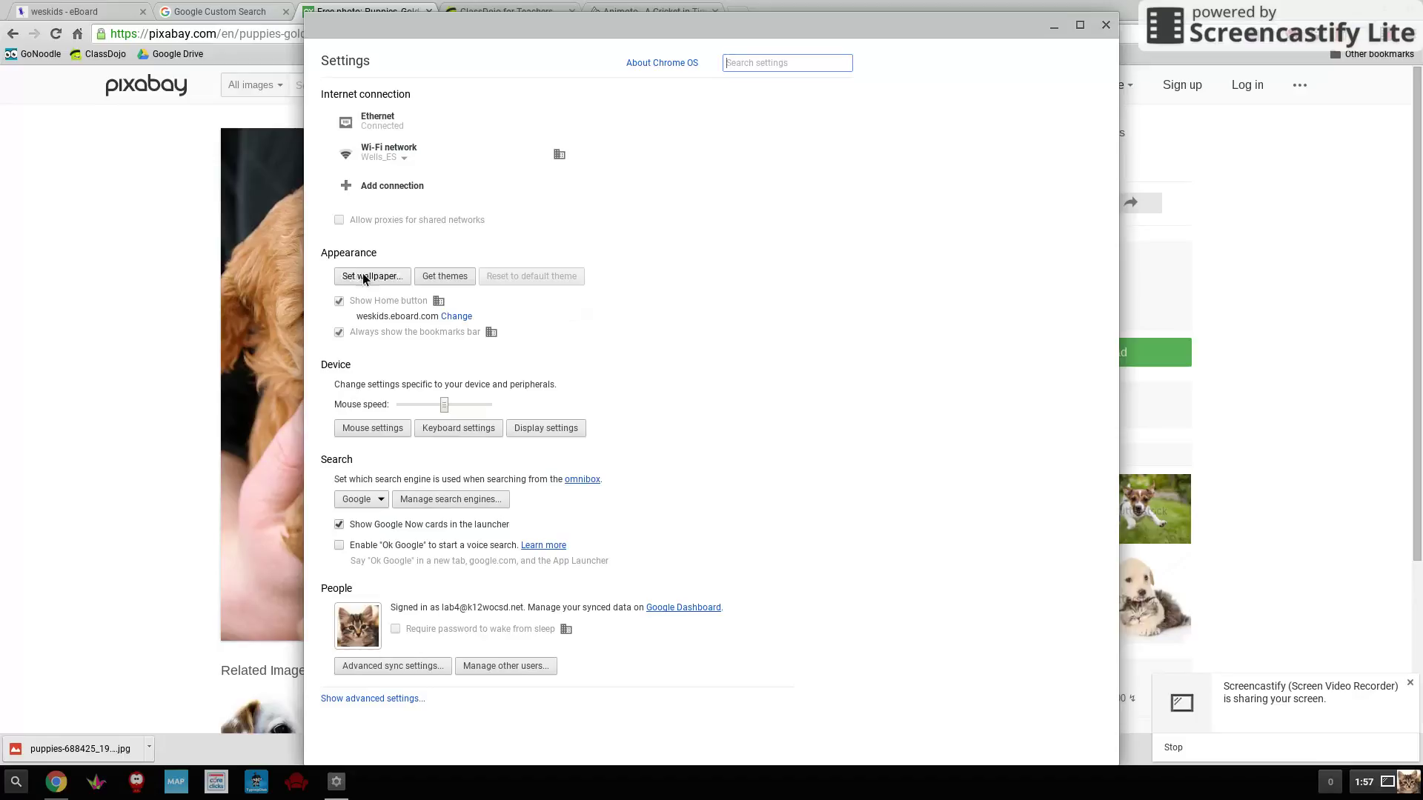
pyautogui.click(358, 277)
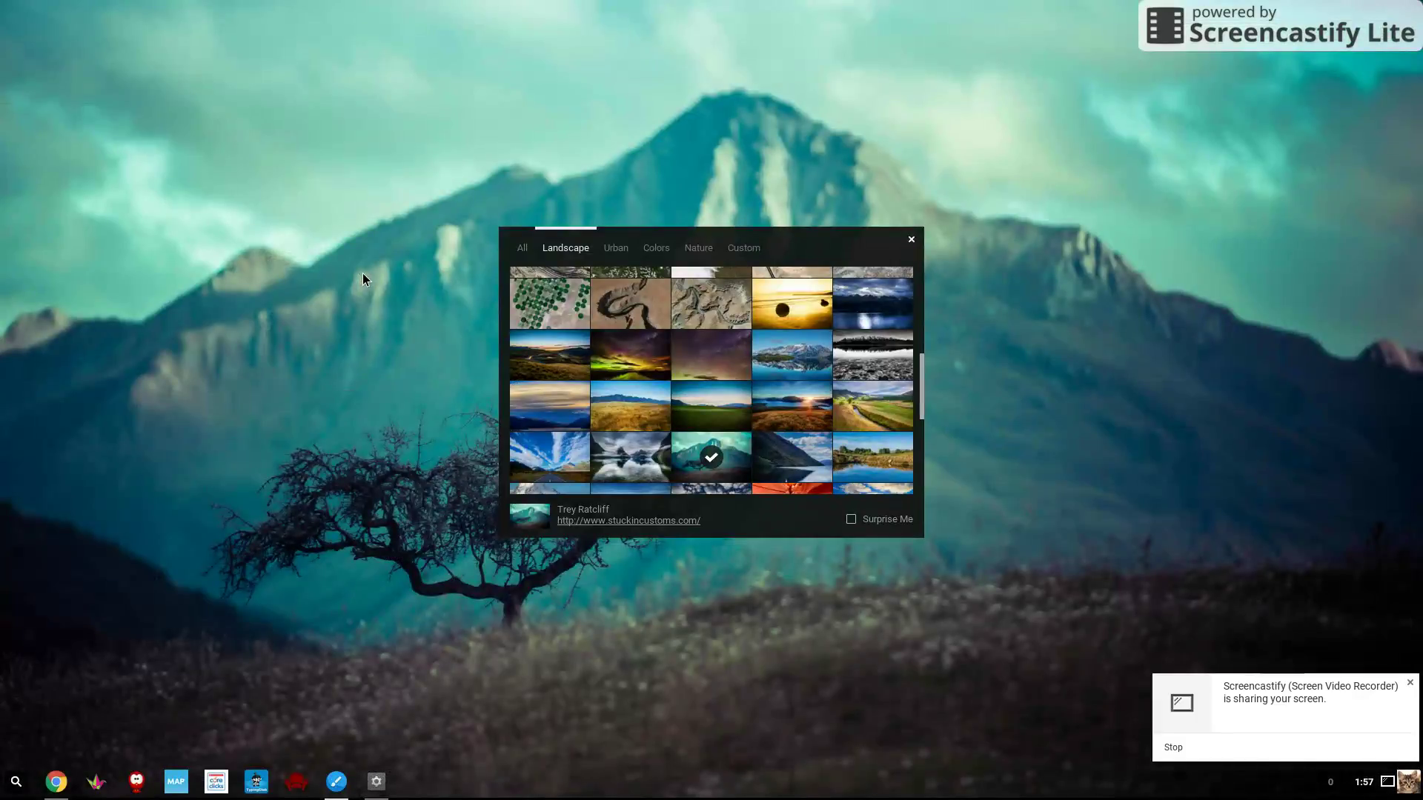
pyautogui.click(744, 248)
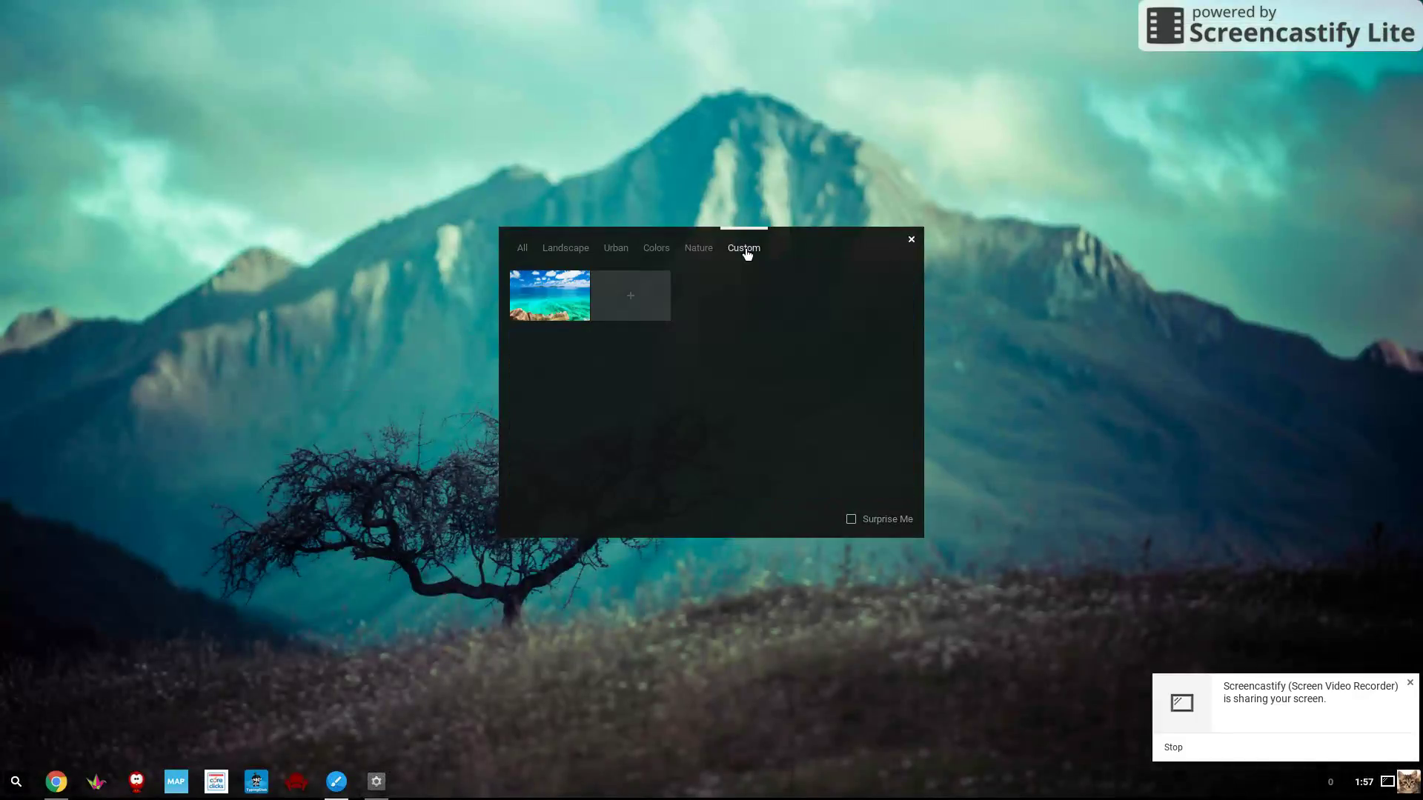
# Add puppies-688425_1920.jpg from Downloads as the custom, center-cropped wallpaper.
pyautogui.click(630, 304)
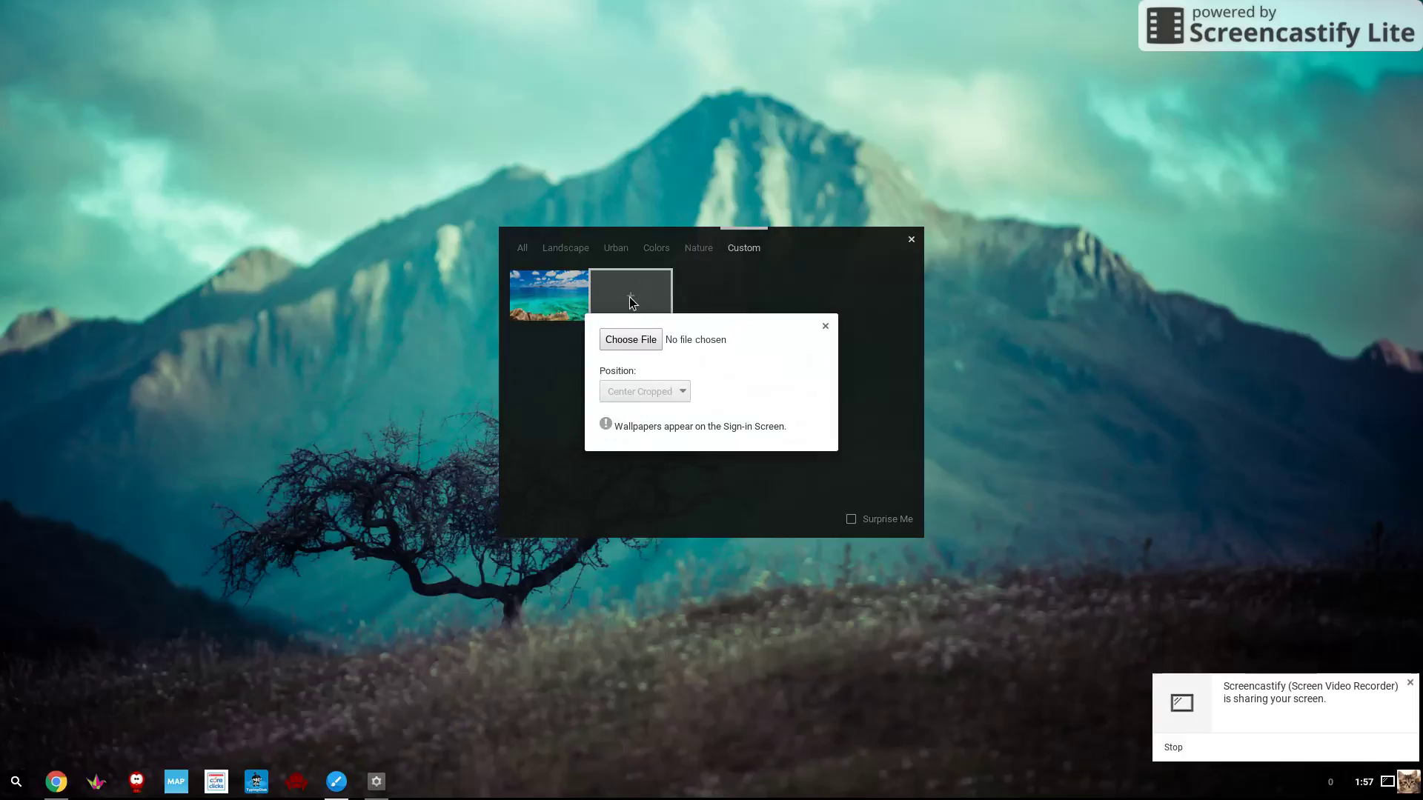
pyautogui.click(635, 339)
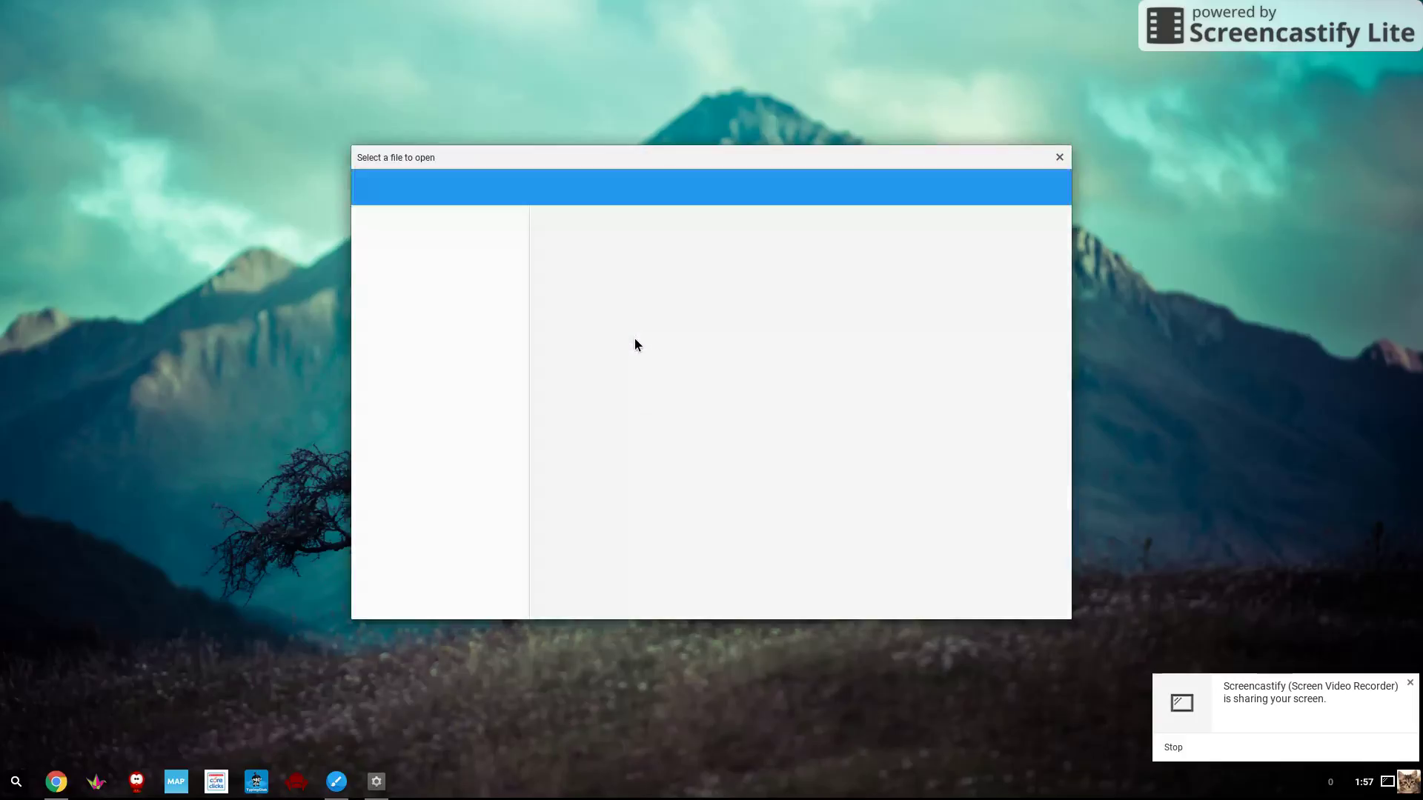
pyautogui.click(415, 376)
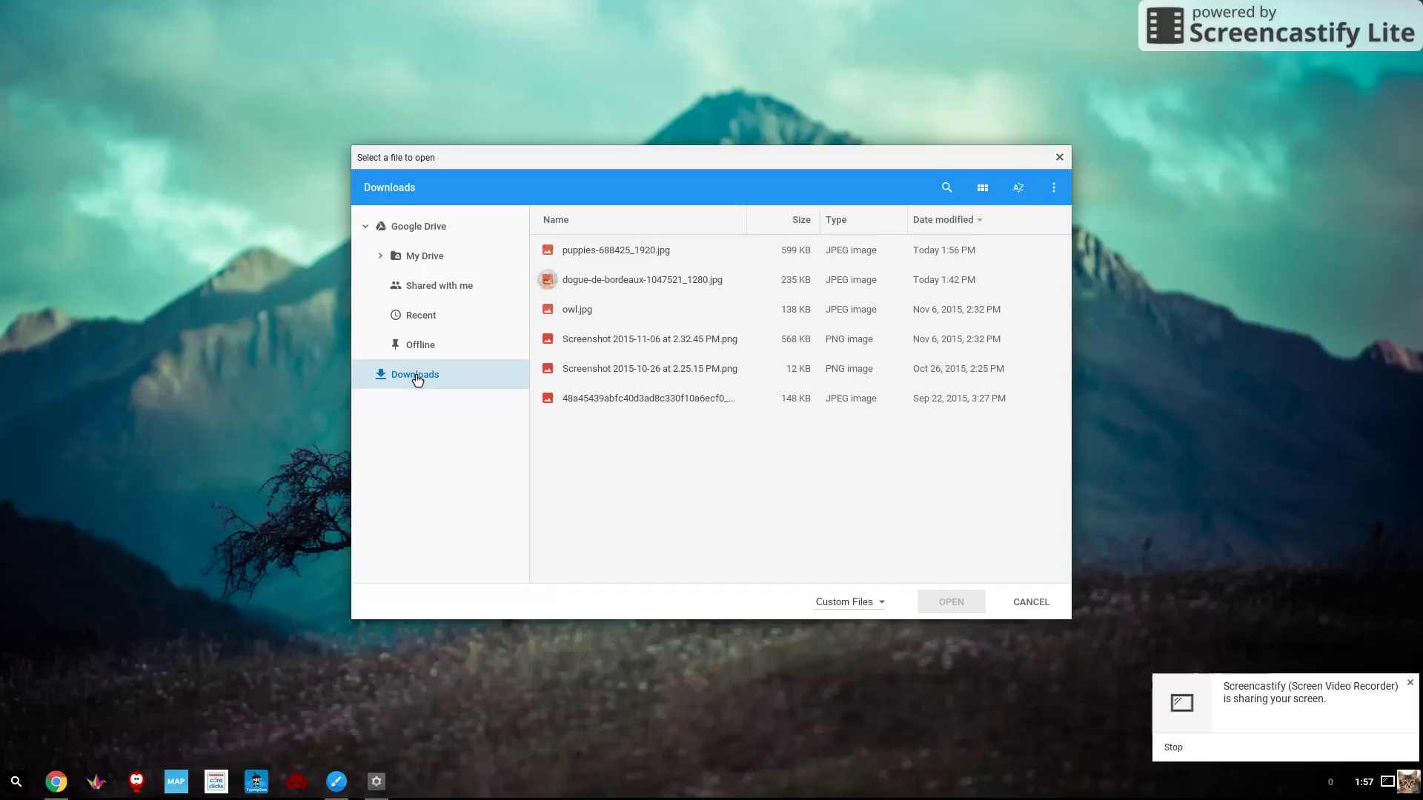
pyautogui.click(592, 254)
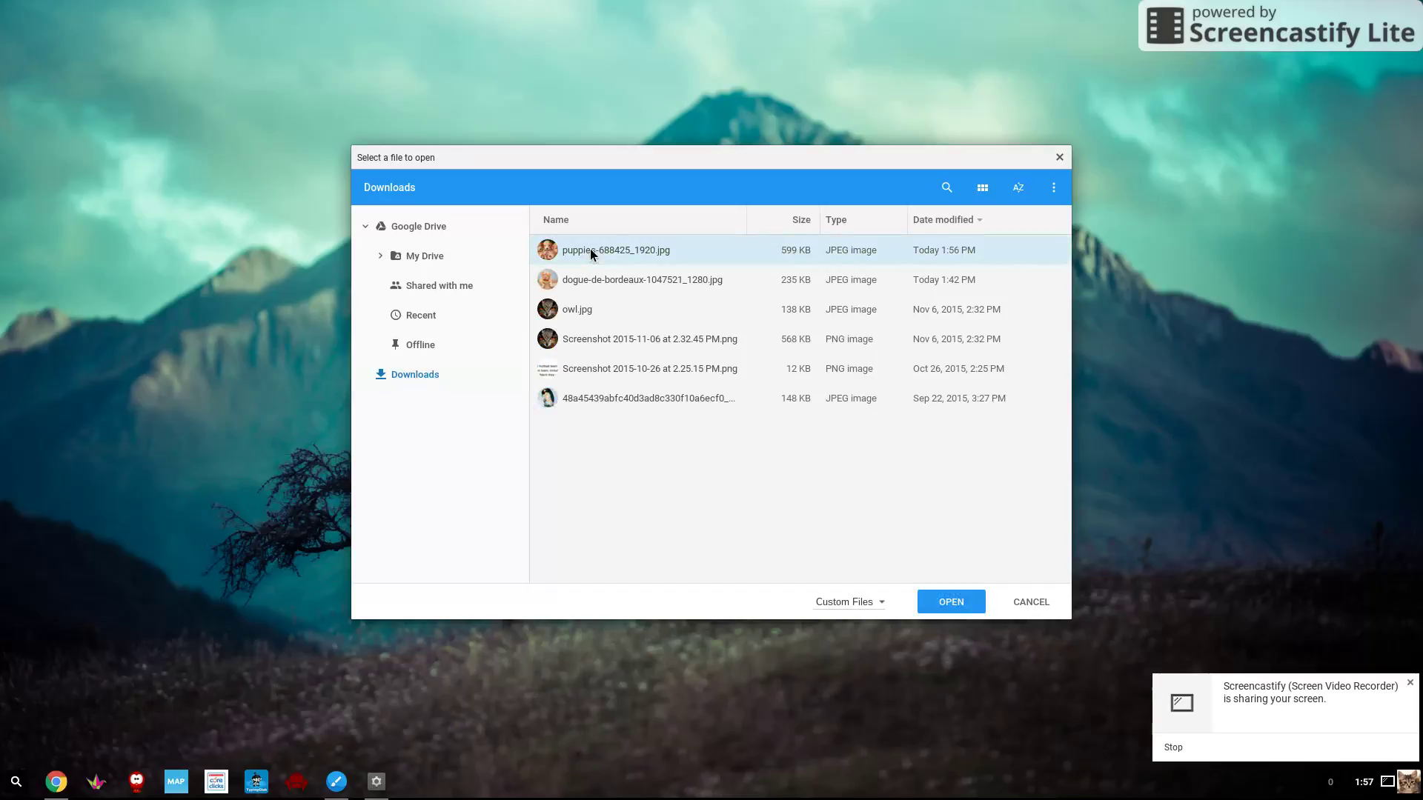
pyautogui.click(982, 191)
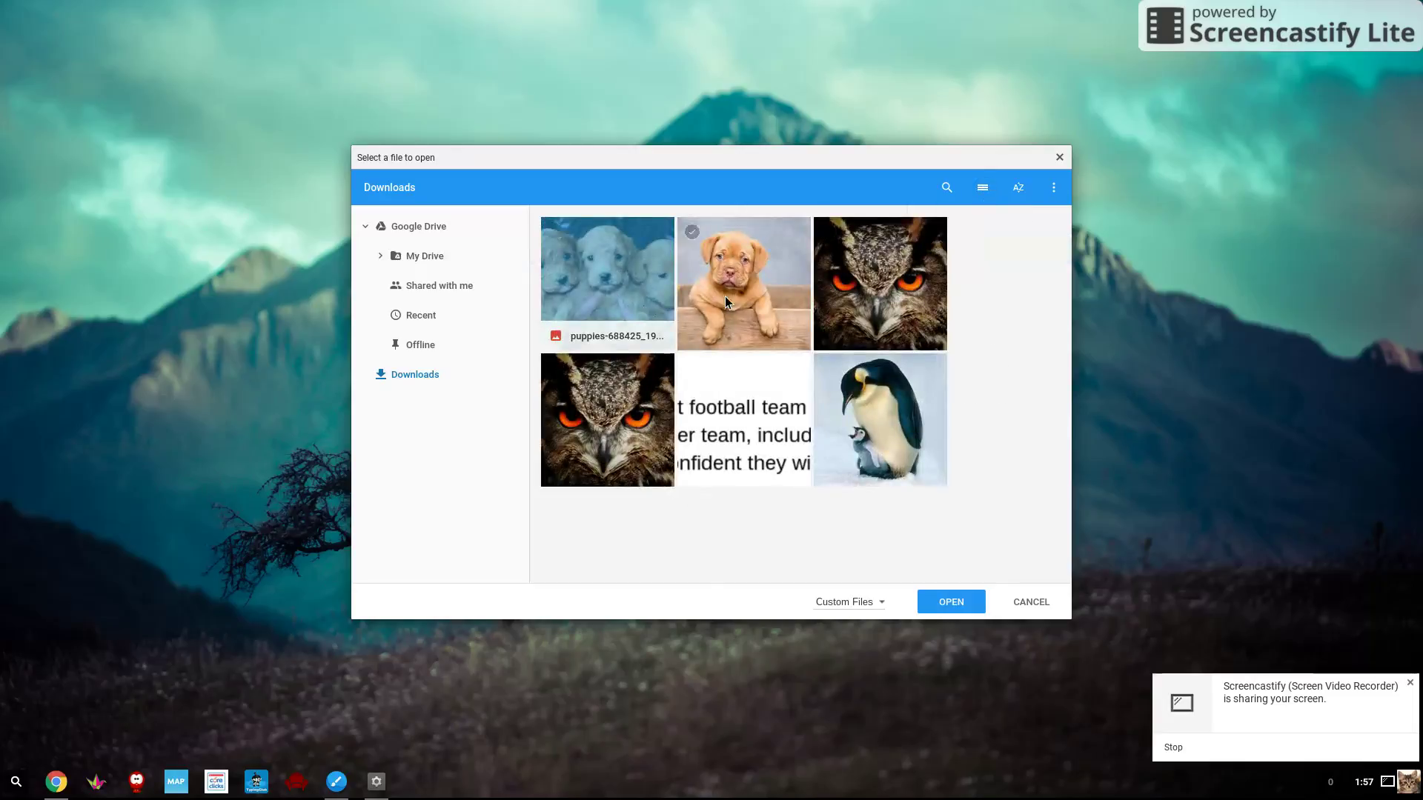
pyautogui.click(593, 294)
pyautogui.click(950, 600)
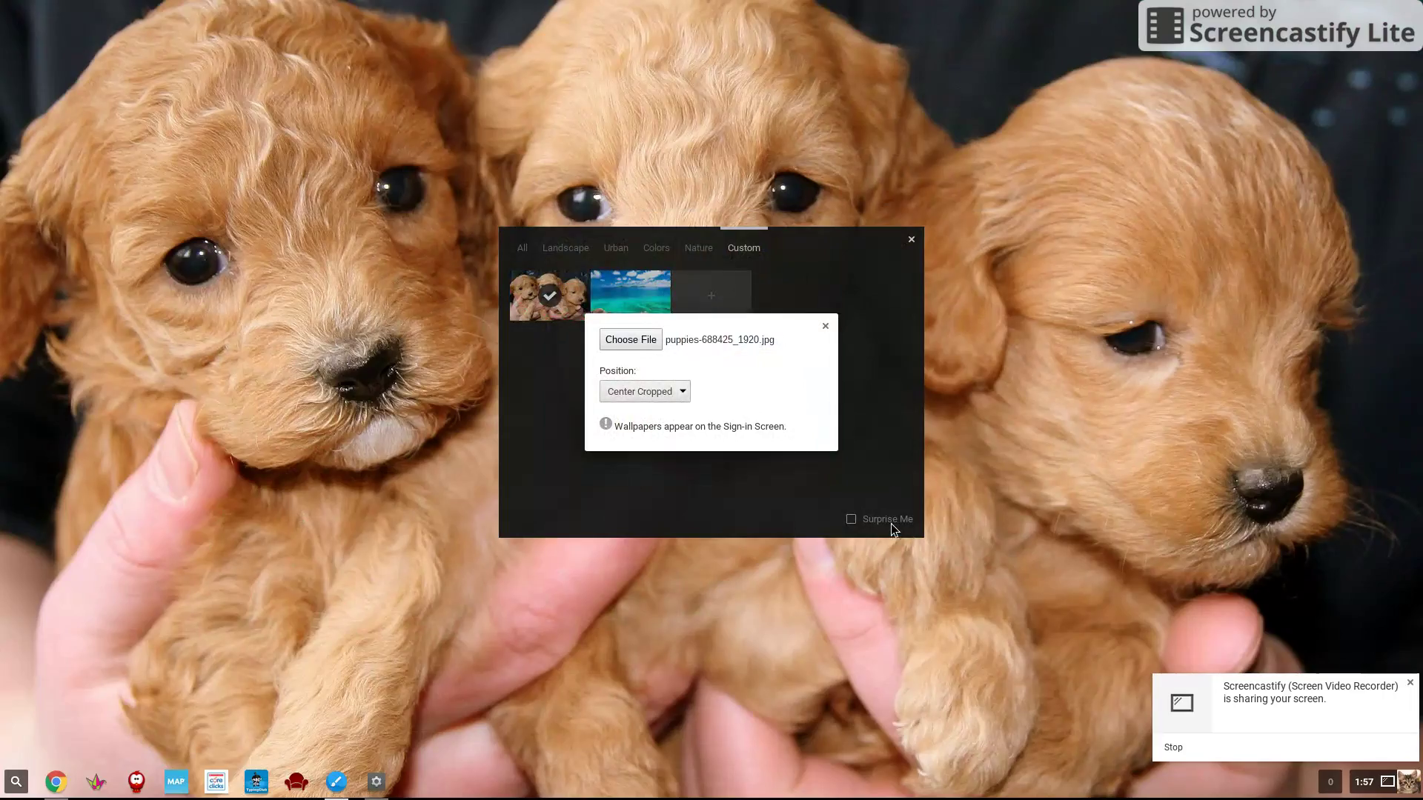
# Close the custom wallpaper popup, the wallpaper picker and the Settings window.
pyautogui.click(825, 326)
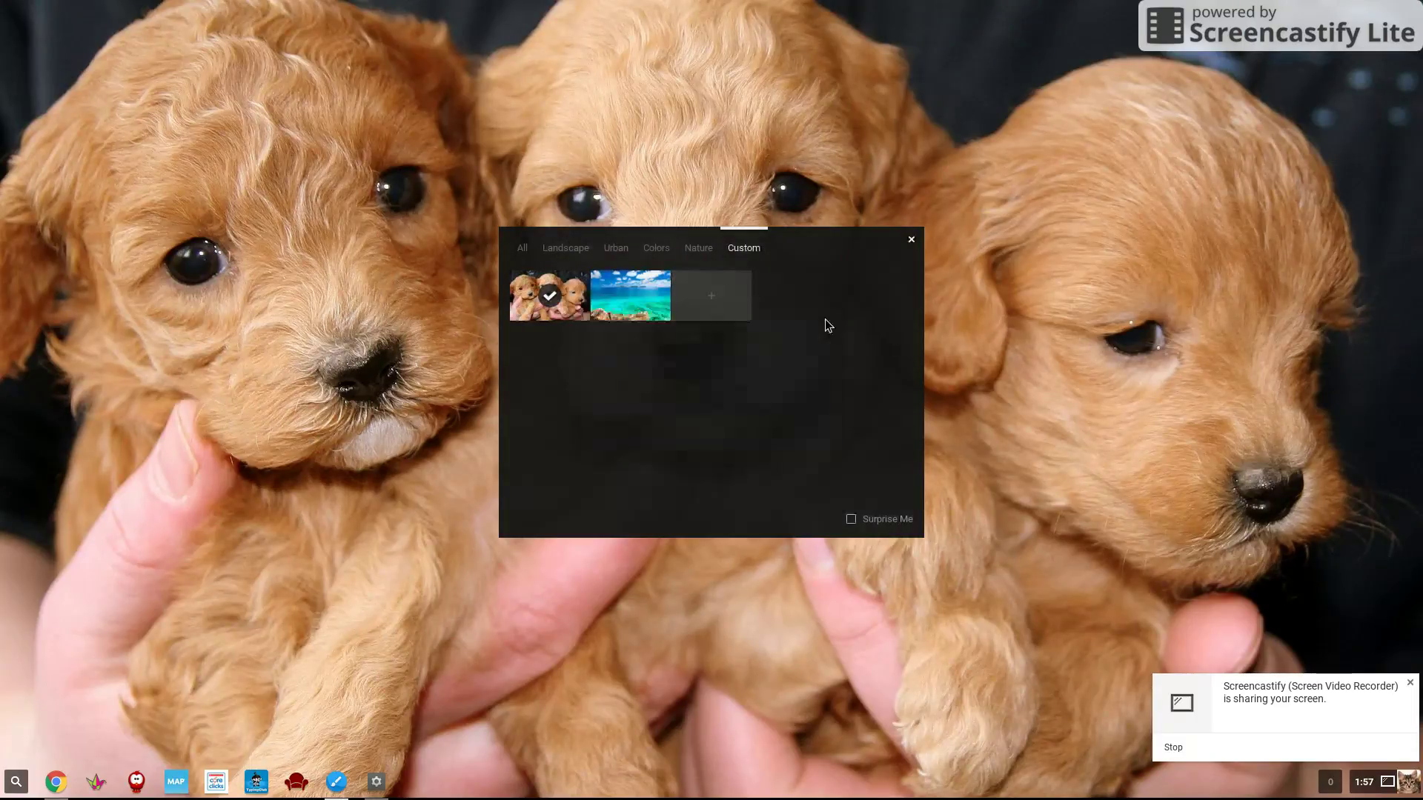
pyautogui.click(910, 241)
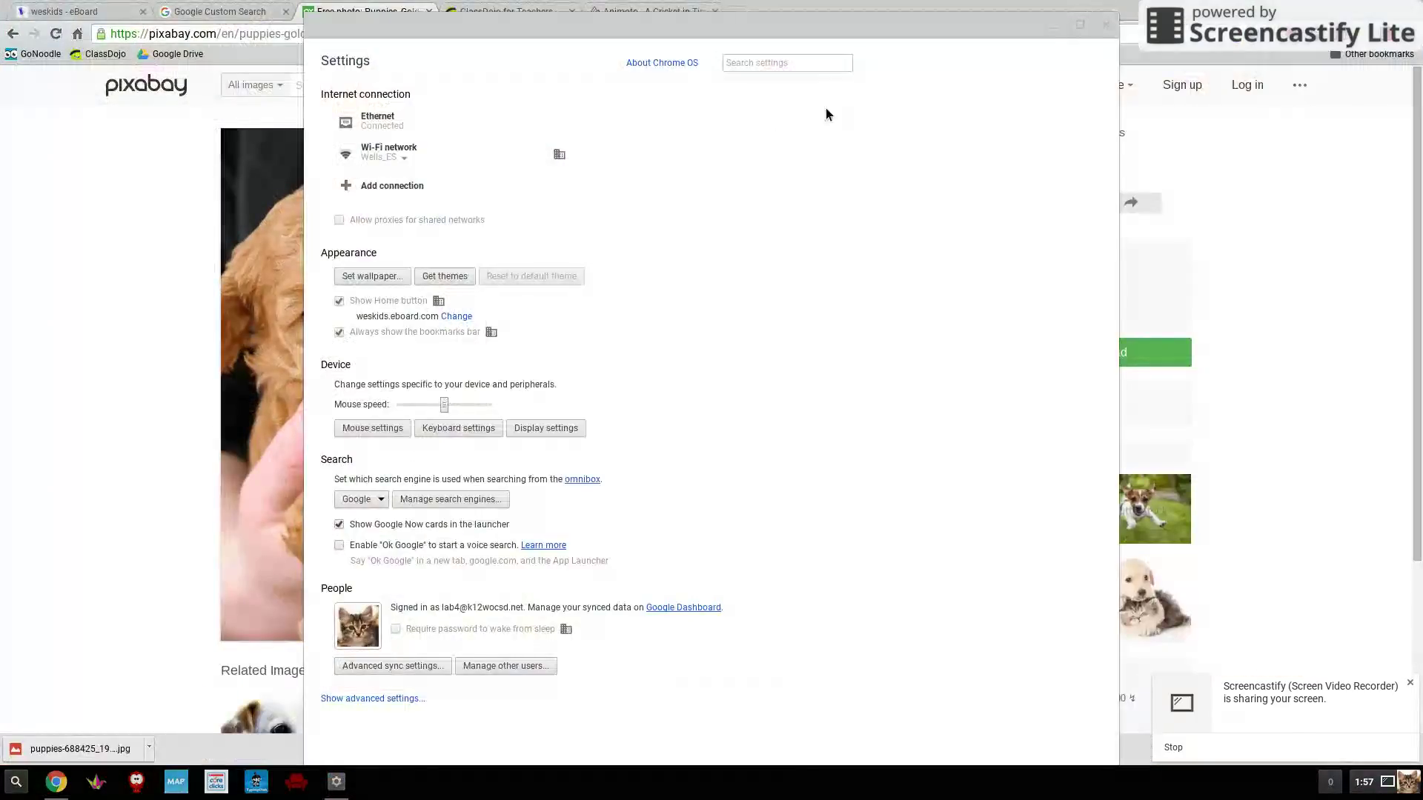
pyautogui.click(1105, 24)
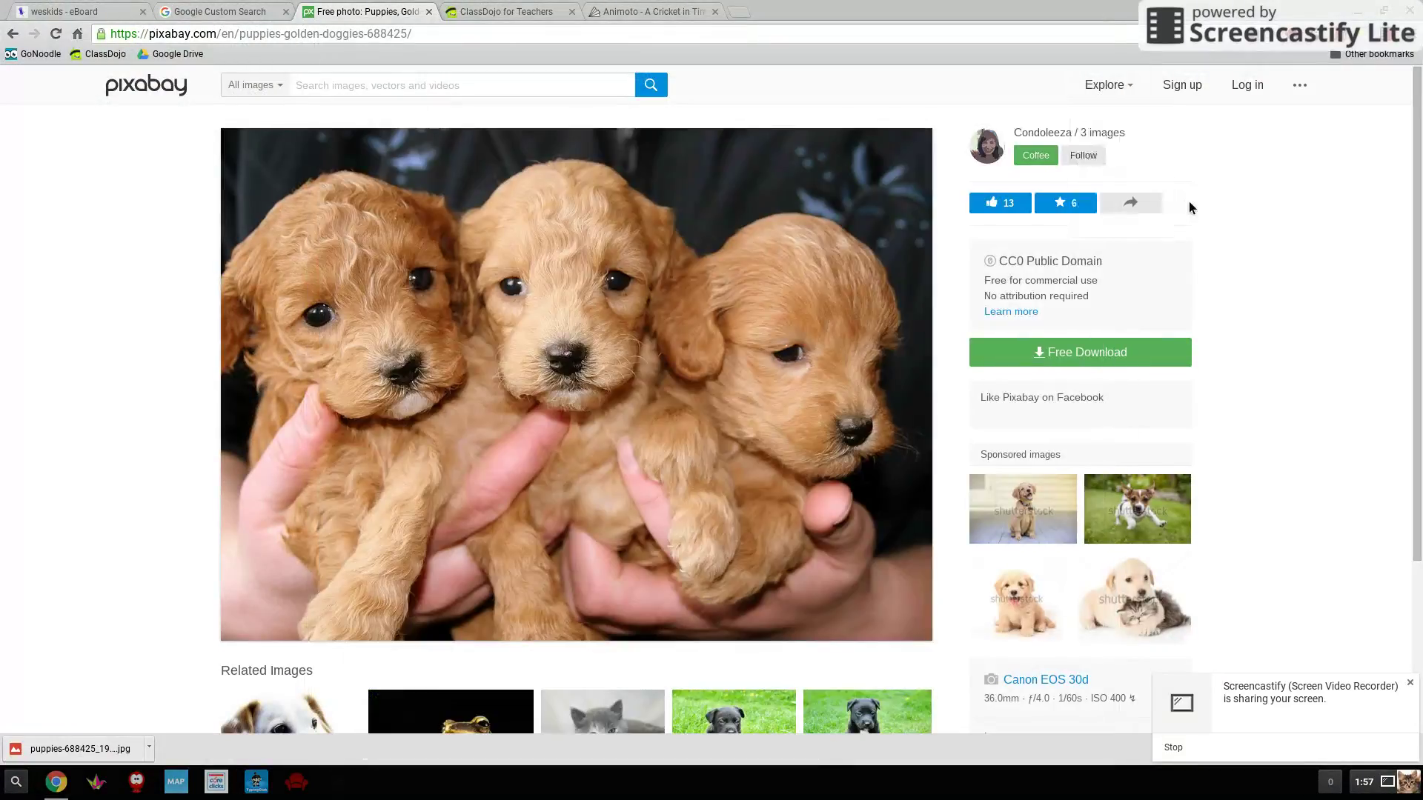
# Minimize Chrome to view the puppy wallpaper, restore it, and reopen Settings.
pyautogui.click(1362, 11)
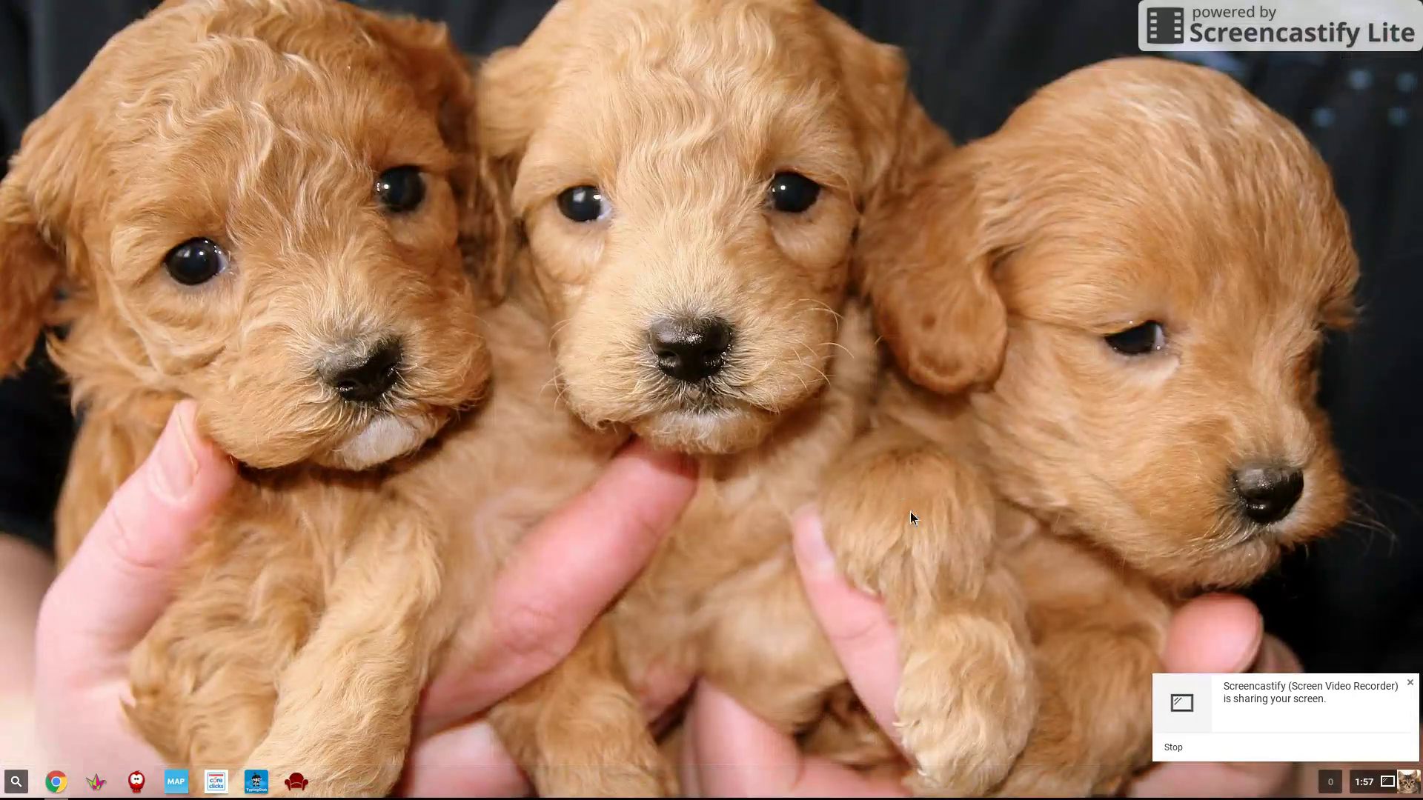
pyautogui.click(56, 782)
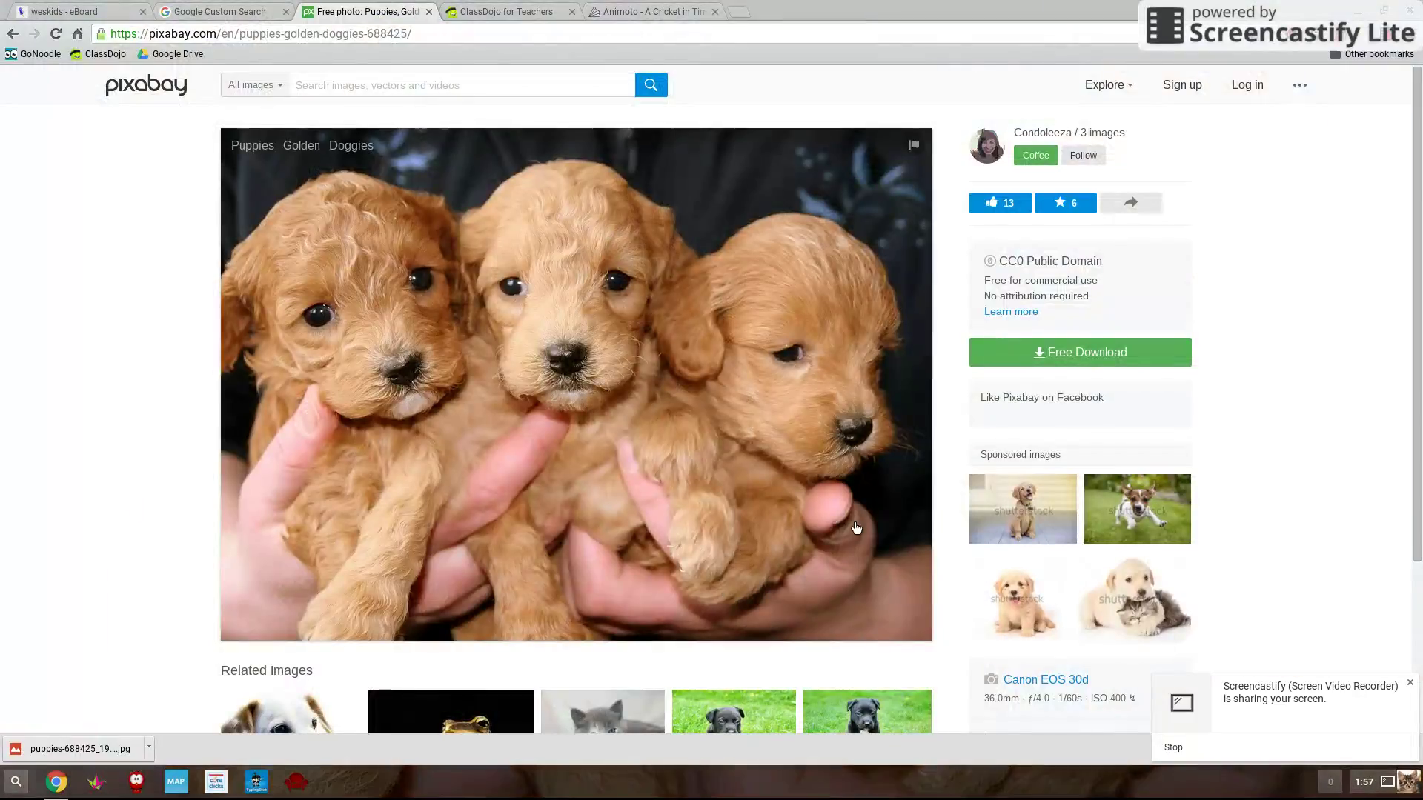
pyautogui.click(1409, 33)
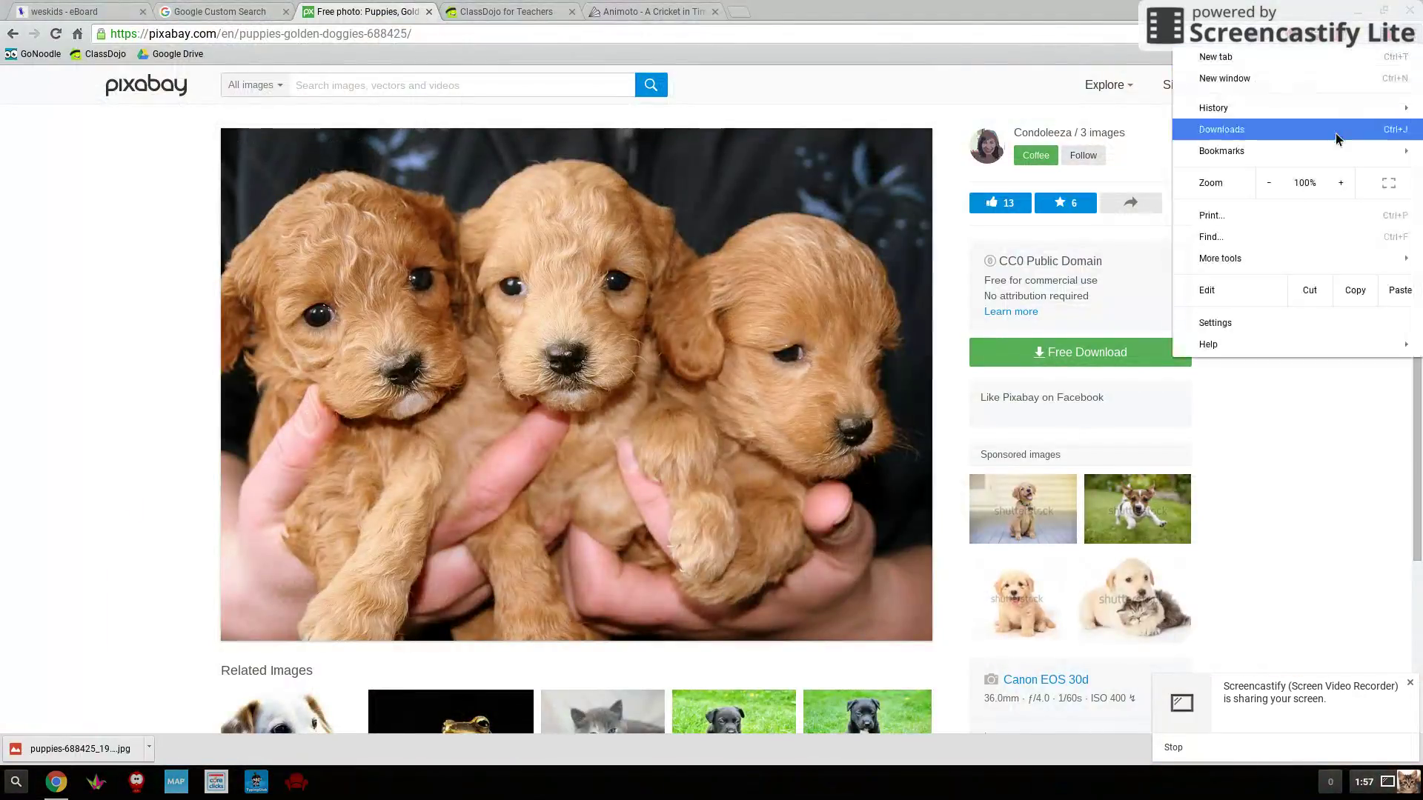
pyautogui.click(1209, 324)
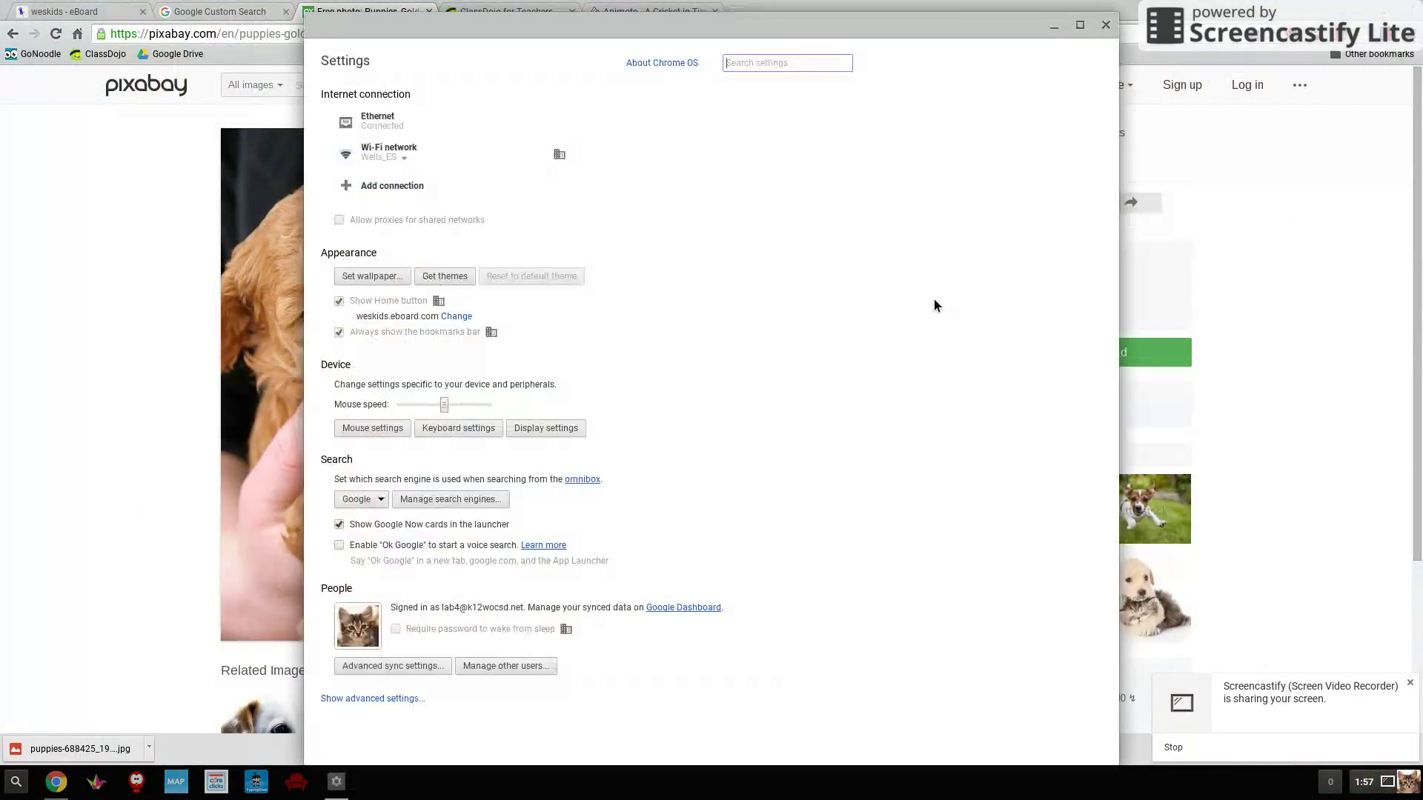